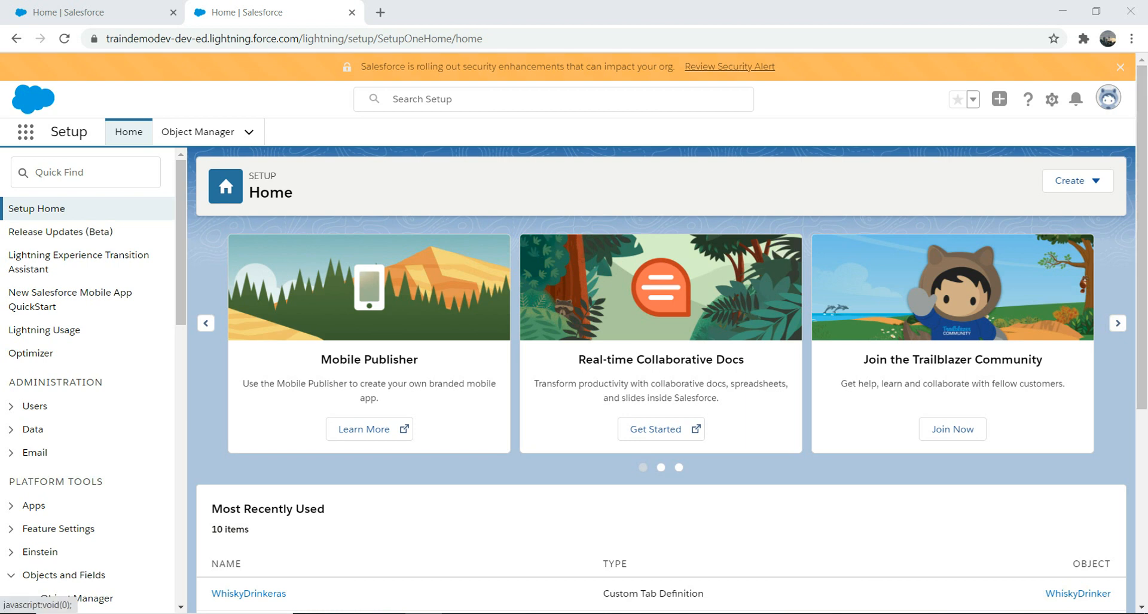
- Dismiss the setup shortcuts menu and go to Object Manager's list of all objects
{"action": "left_click", "coordinate": [1051, 99]}
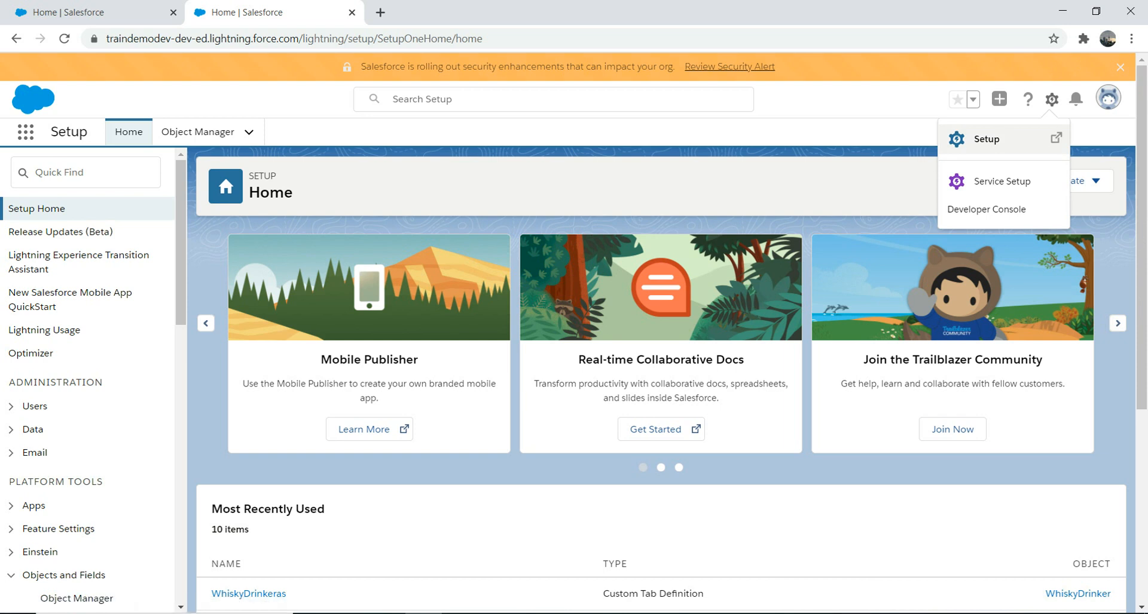
{"action": "key", "text": "Escape"}
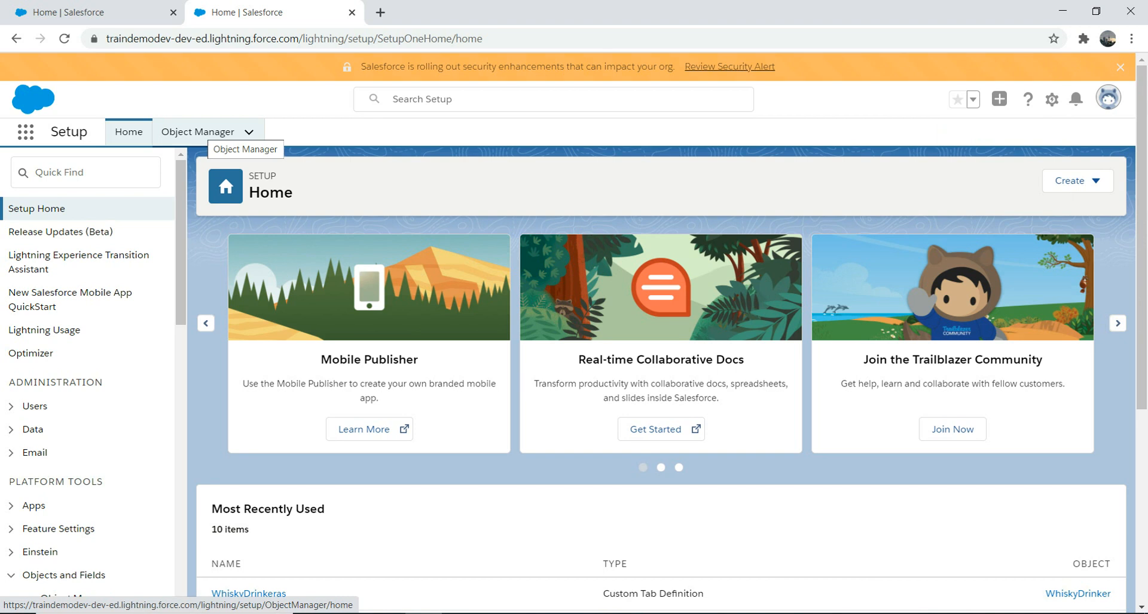
{"action": "left_click", "coordinate": [197, 132]}
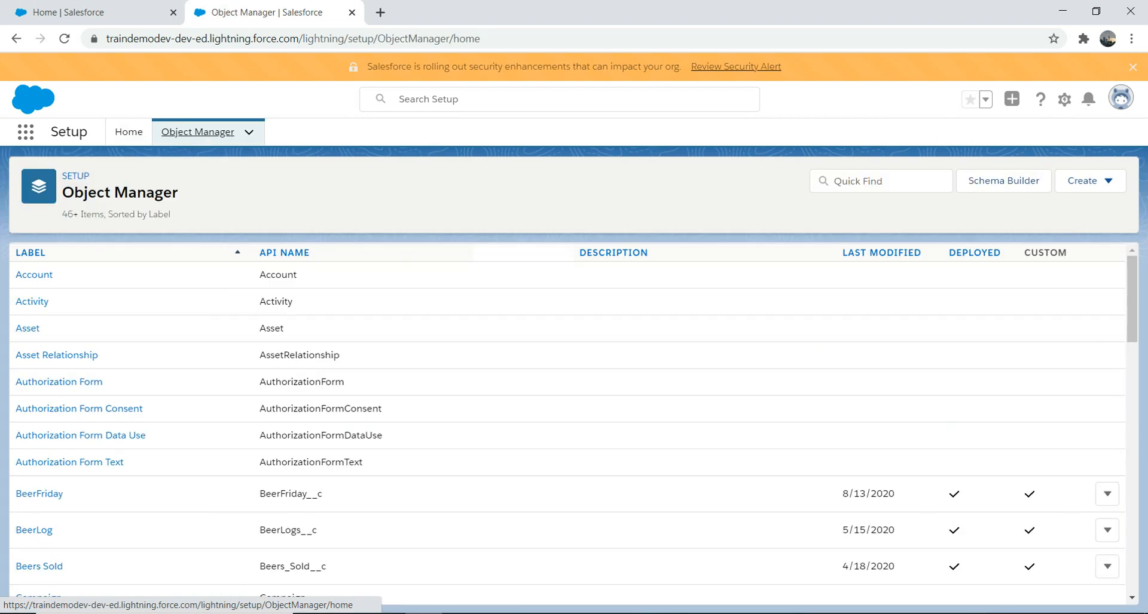
- Filter Object Manager by 'whi' and show WhiskyDrinker's Fields & Relationships page
{"action": "left_click", "coordinate": [881, 181]}
{"action": "type", "text": "wh"}
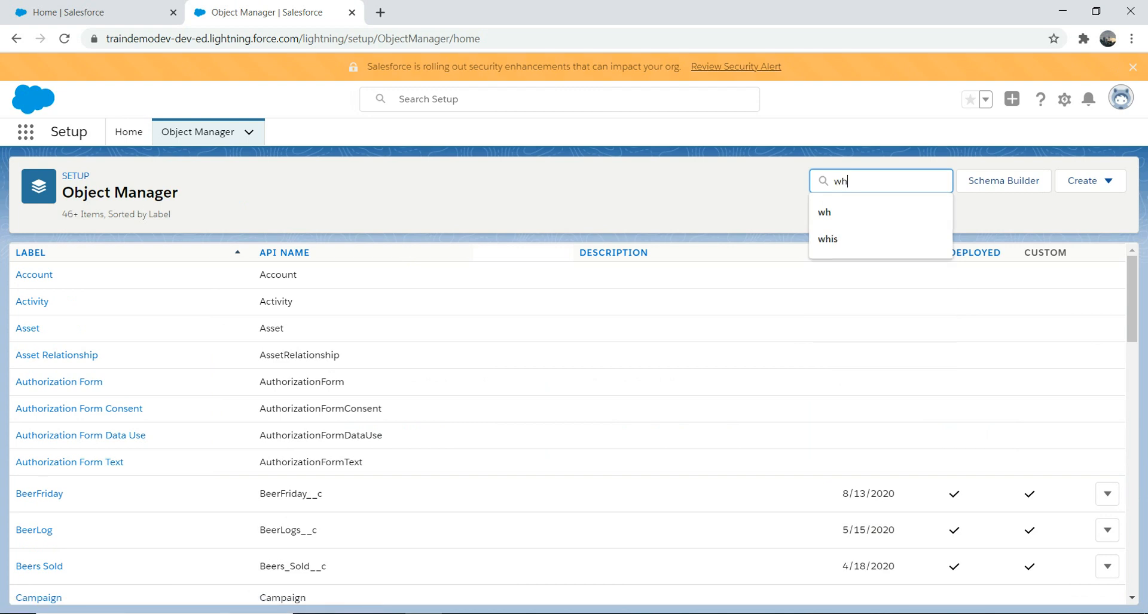
{"action": "type", "text": "i"}
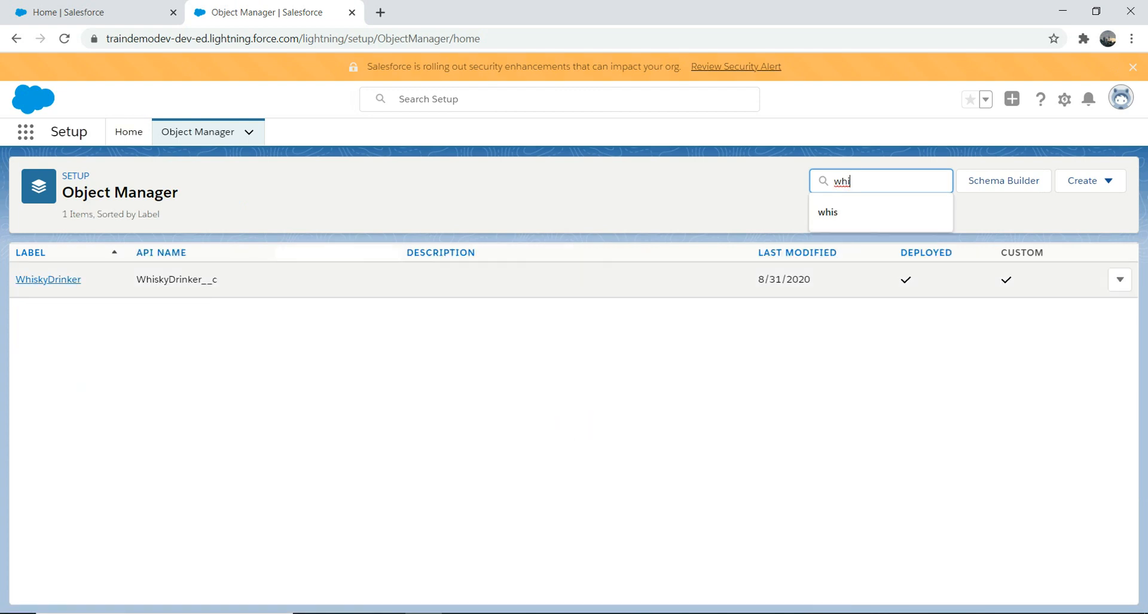
{"action": "left_click", "coordinate": [48, 279]}
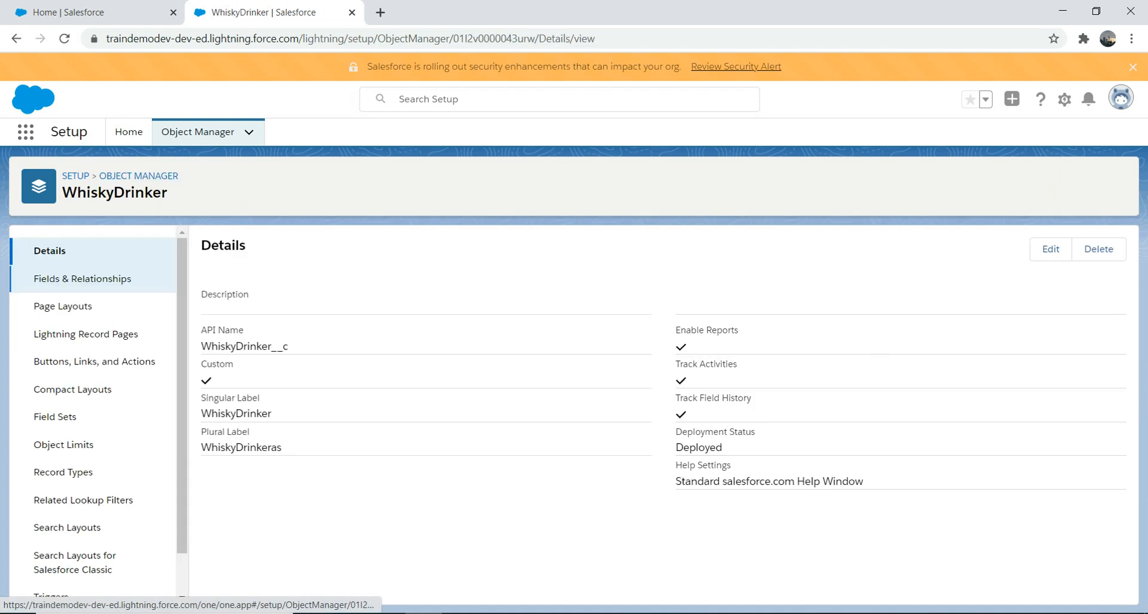
{"action": "left_click", "coordinate": [48, 278]}
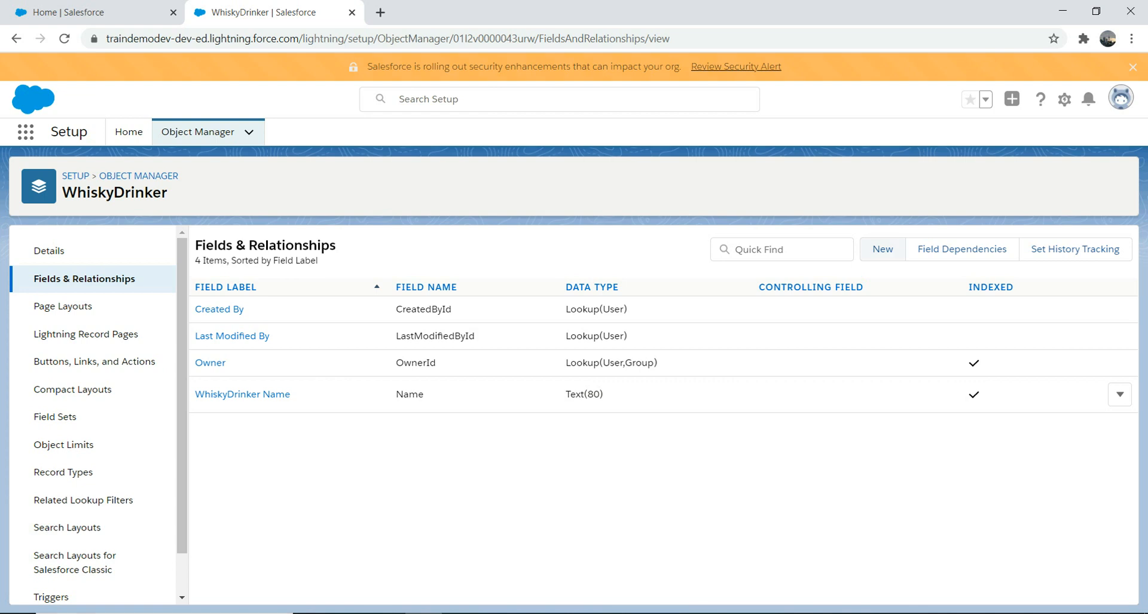
- Start a new custom field on WhiskyDrinker with Lookup Relationship as its type
{"action": "left_click", "coordinate": [883, 249]}
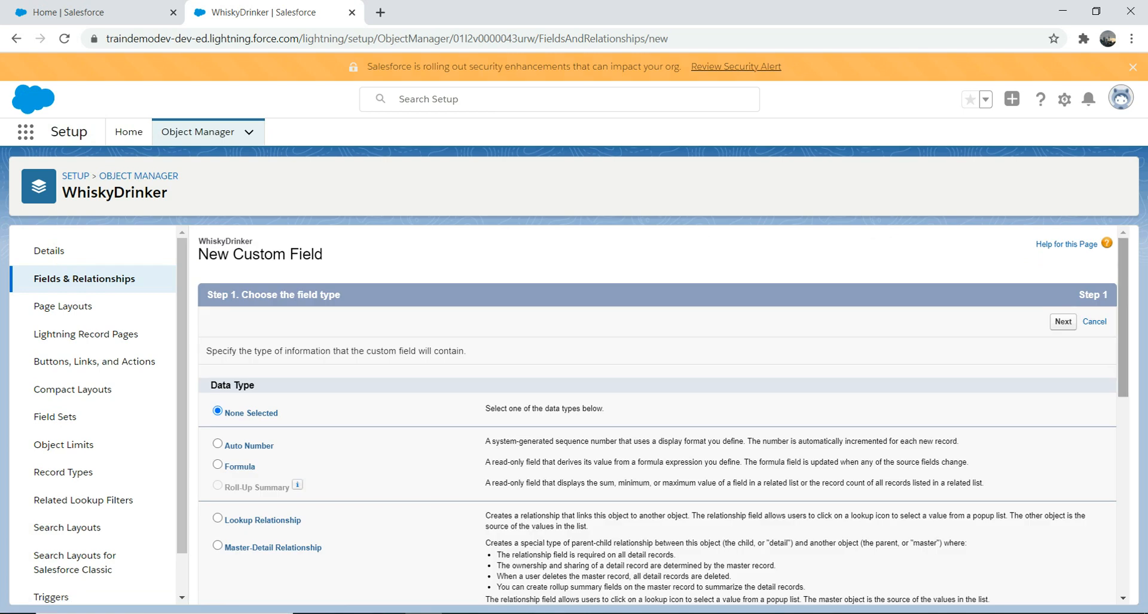
{"action": "scroll", "coordinate": [658, 418], "scroll_direction": "down", "scroll_amount": 2}
{"action": "left_click", "coordinate": [218, 383]}
{"action": "scroll", "coordinate": [658, 419], "scroll_direction": "down", "scroll_amount": 5}
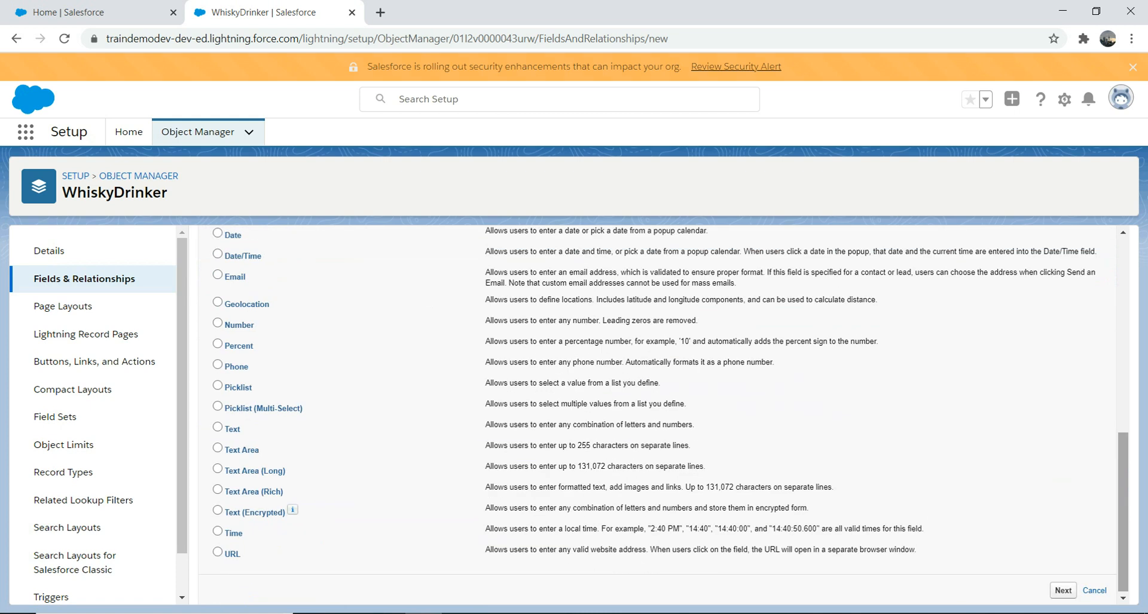
{"action": "scroll", "coordinate": [658, 419], "scroll_direction": "up", "scroll_amount": 5}
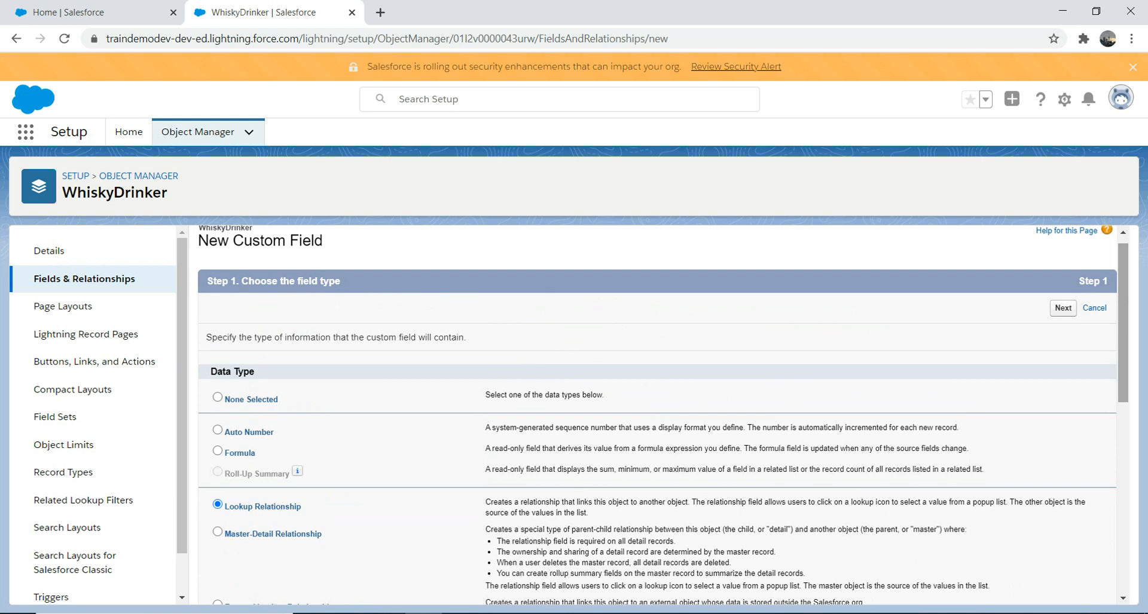
{"action": "left_click_drag", "start_coordinate": [1123, 322], "coordinate": [1123, 409]}
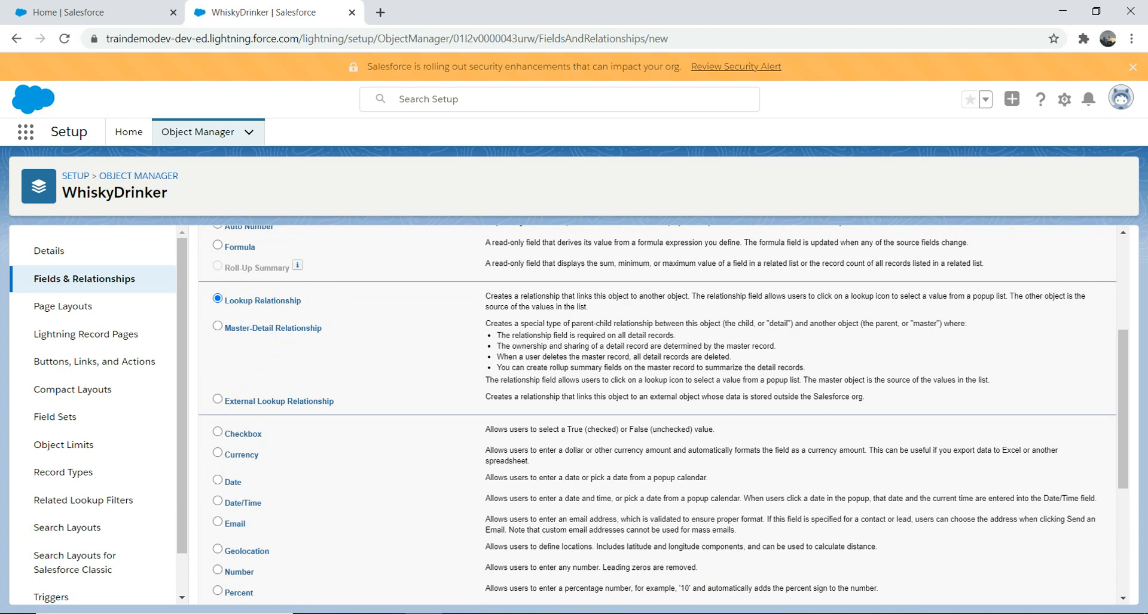
{"action": "scroll", "coordinate": [657, 418], "scroll_direction": "down", "scroll_amount": 5}
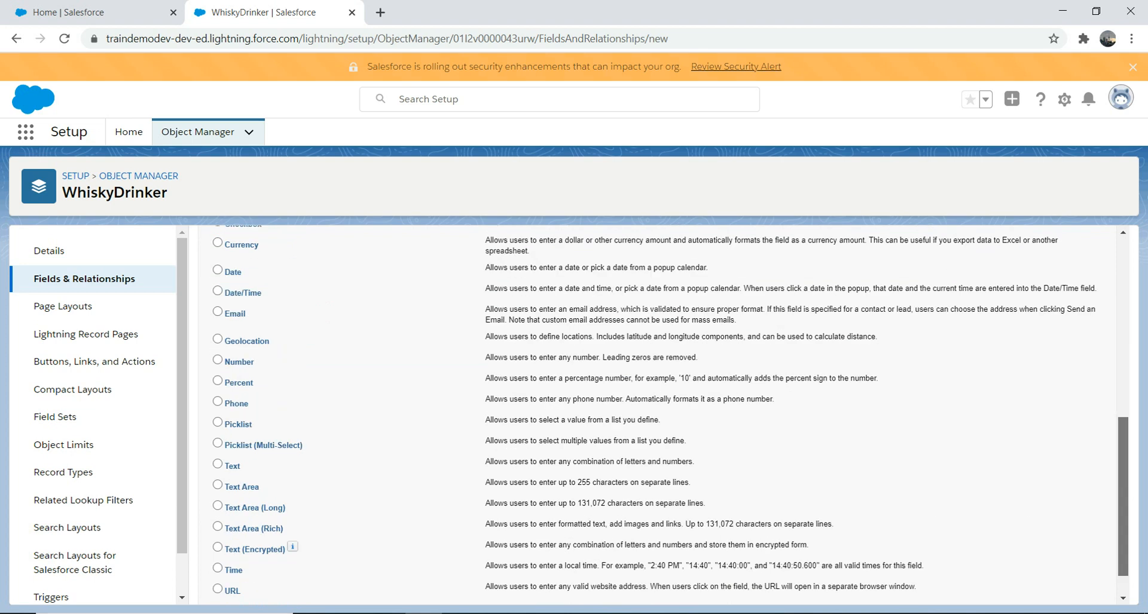
{"action": "left_click", "coordinate": [1062, 588]}
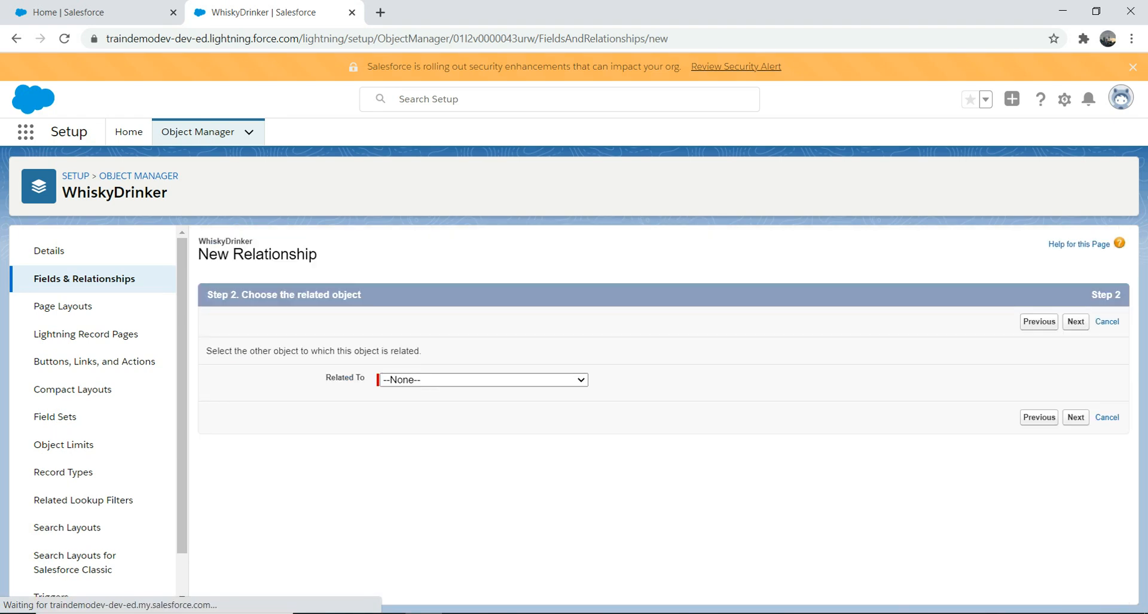
- Relate the new lookup field to the Contact object and continue to field details
{"action": "left_click", "coordinate": [483, 380]}
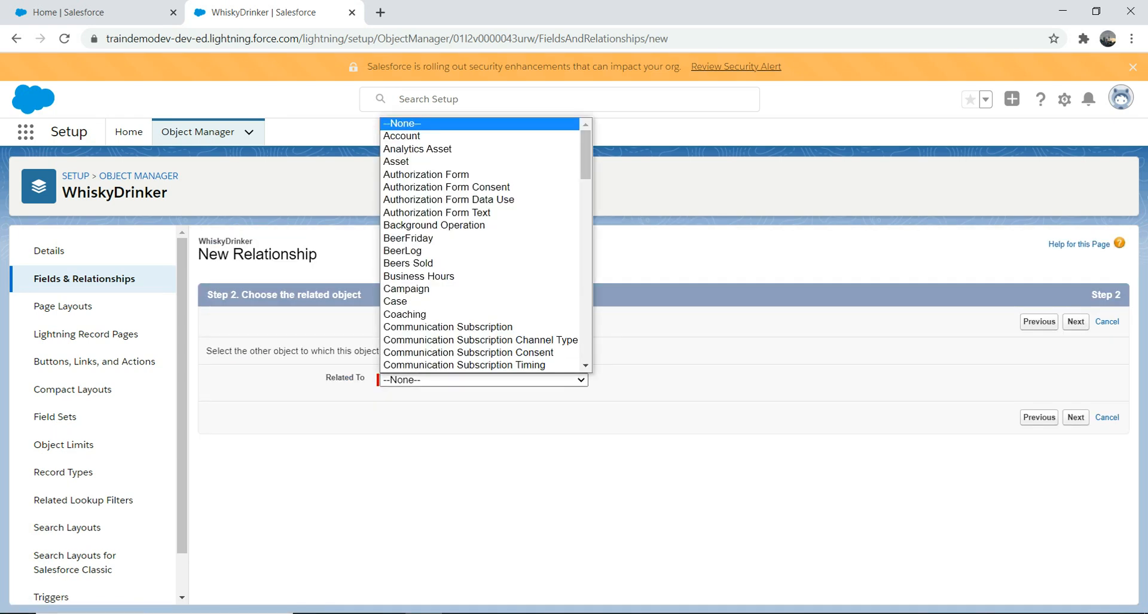
{"action": "scroll", "coordinate": [467, 353], "scroll_direction": "down", "scroll_amount": 4}
{"action": "scroll", "coordinate": [466, 266], "scroll_direction": "down", "scroll_amount": 5}
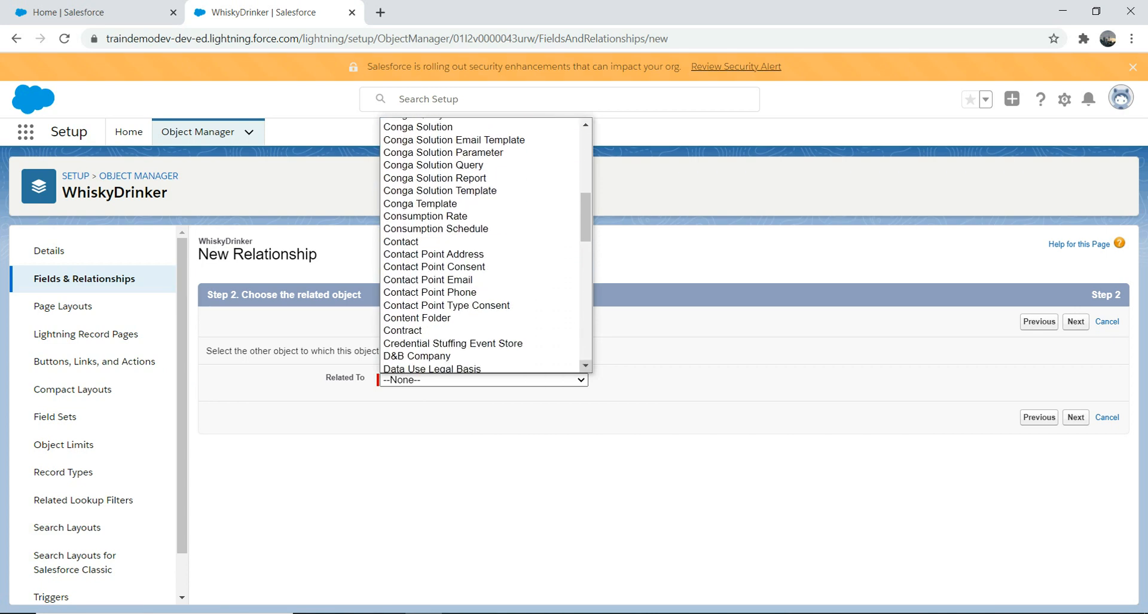
{"action": "left_click", "coordinate": [418, 238]}
{"action": "left_click", "coordinate": [1075, 417]}
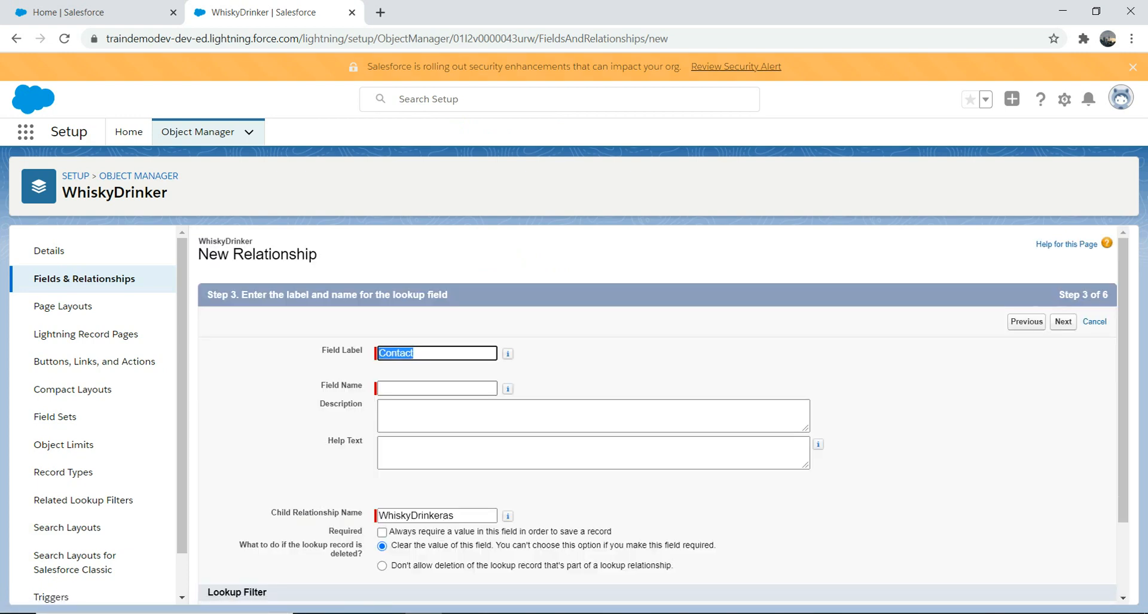
- Keep the Field Label 'Contact' and have the Field Name auto-fill as Contact
{"action": "left_click", "coordinate": [414, 353]}
{"action": "key", "text": "ctrl+a"}
{"action": "left_click", "coordinate": [421, 388]}
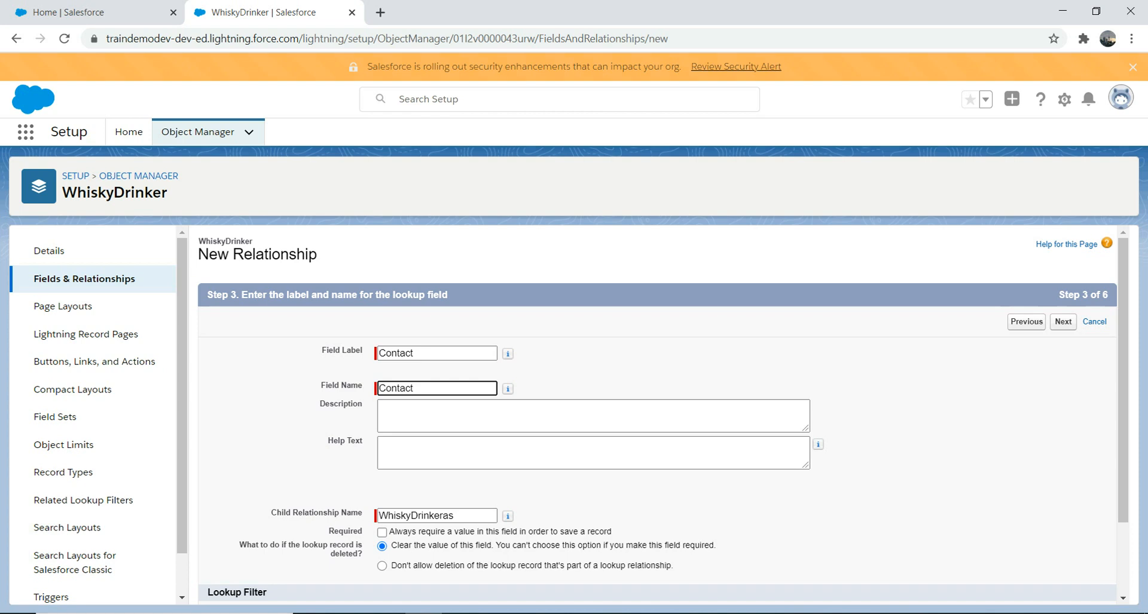
- Enter the help text 'This is a contact lookup' for the Contact field
{"action": "left_click", "coordinate": [592, 453]}
{"action": "type", "text": "This is a contact loo"}
{"action": "type", "text": "kup"}
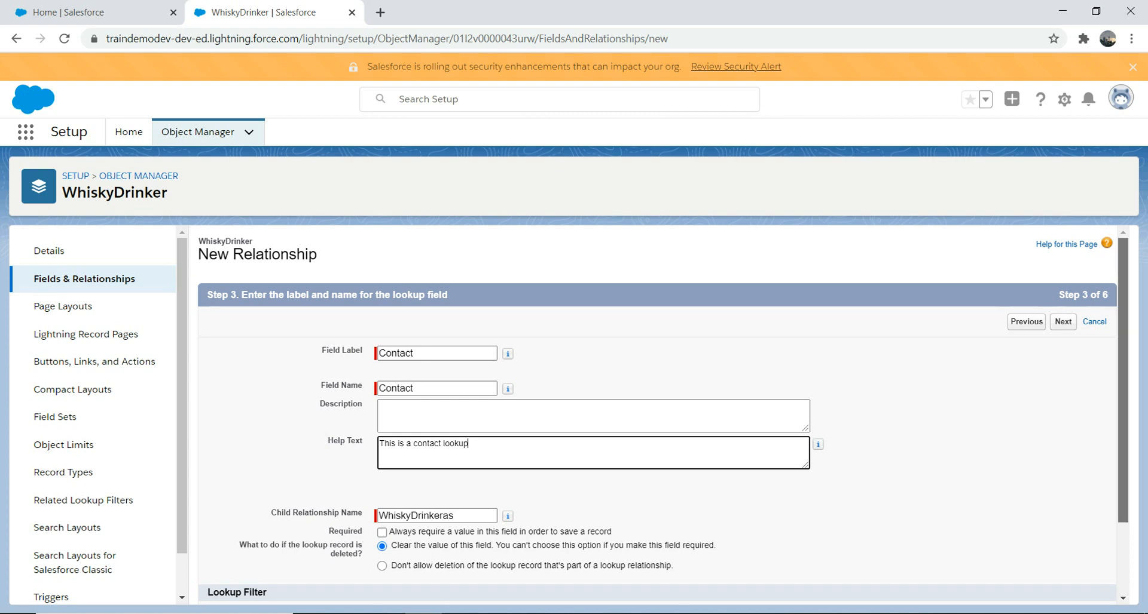
{"action": "scroll", "coordinate": [1122, 382], "scroll_direction": "down", "scroll_amount": 2}
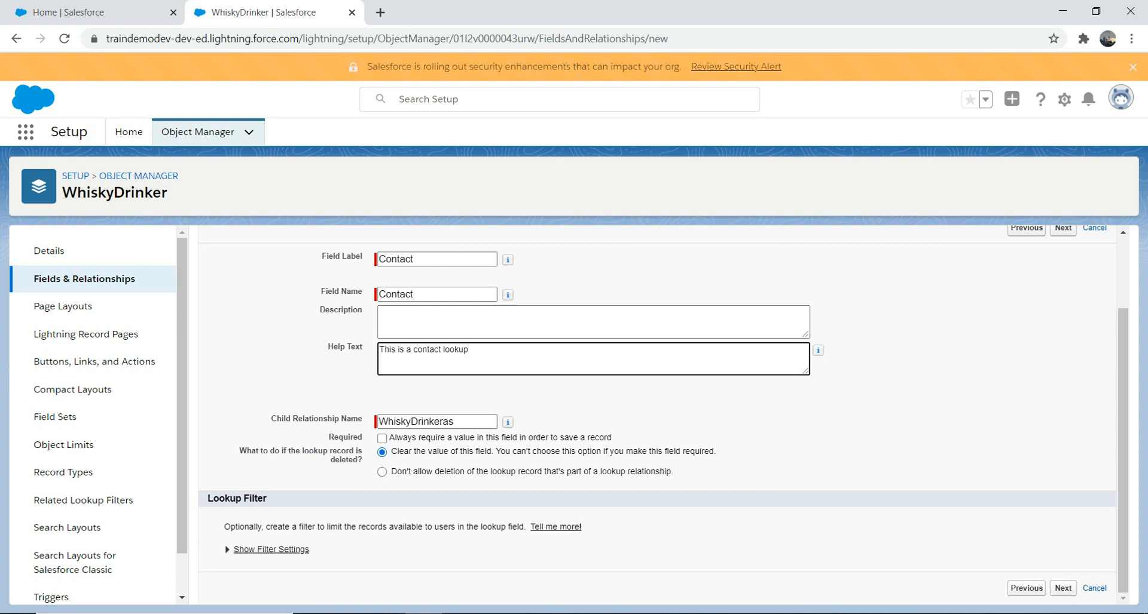
- Make the Contact field visible to every profile in field-level security
{"action": "left_click", "coordinate": [1063, 589]}
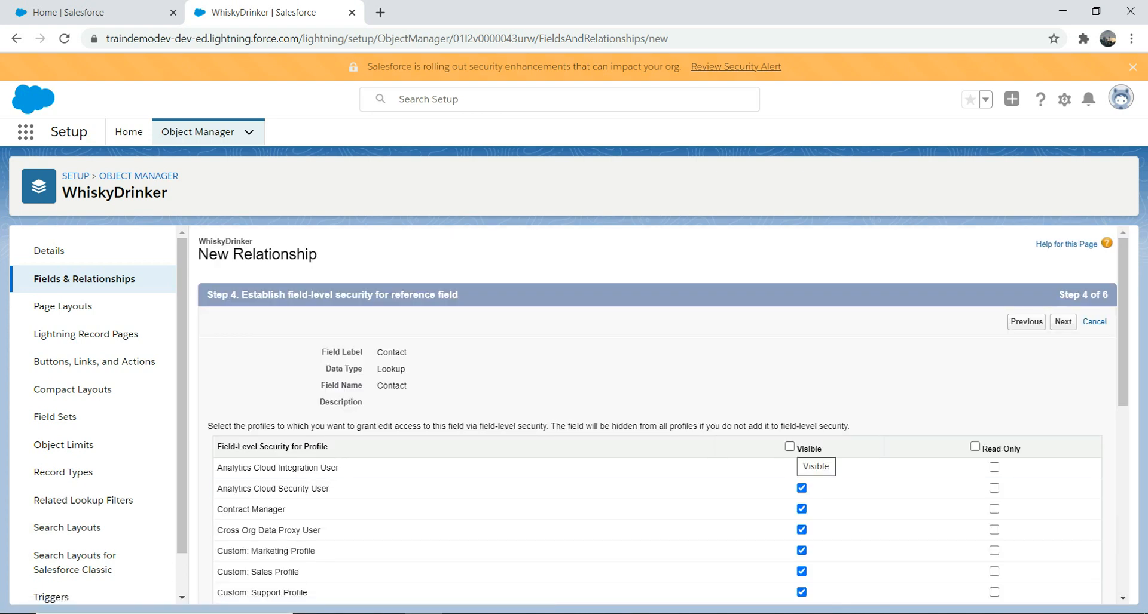
{"action": "left_click", "coordinate": [789, 446]}
{"action": "left_click", "coordinate": [1062, 321]}
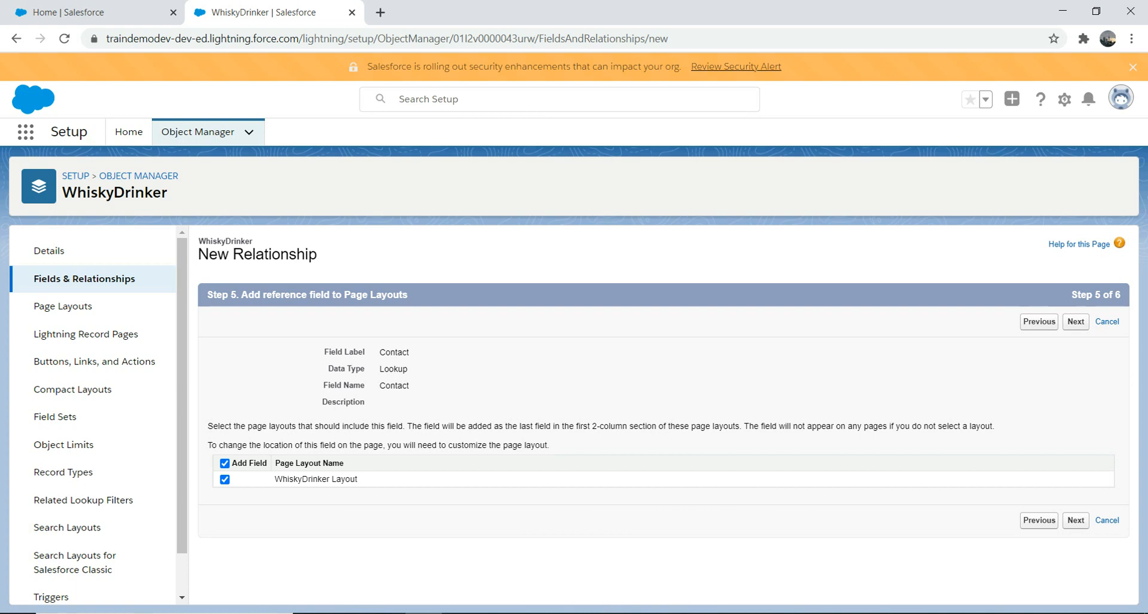
- Keep the page layout and related list defaults and save the Contact lookup field
{"action": "left_click", "coordinate": [1075, 520]}
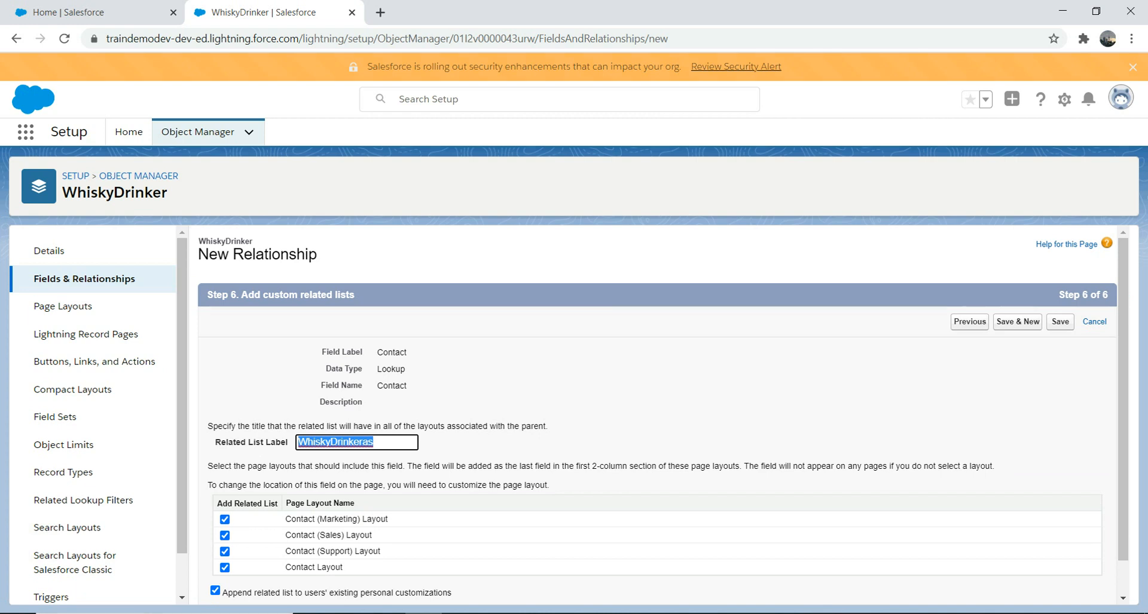
{"action": "scroll", "coordinate": [663, 413], "scroll_direction": "down", "scroll_amount": 1}
{"action": "left_click", "coordinate": [969, 588]}
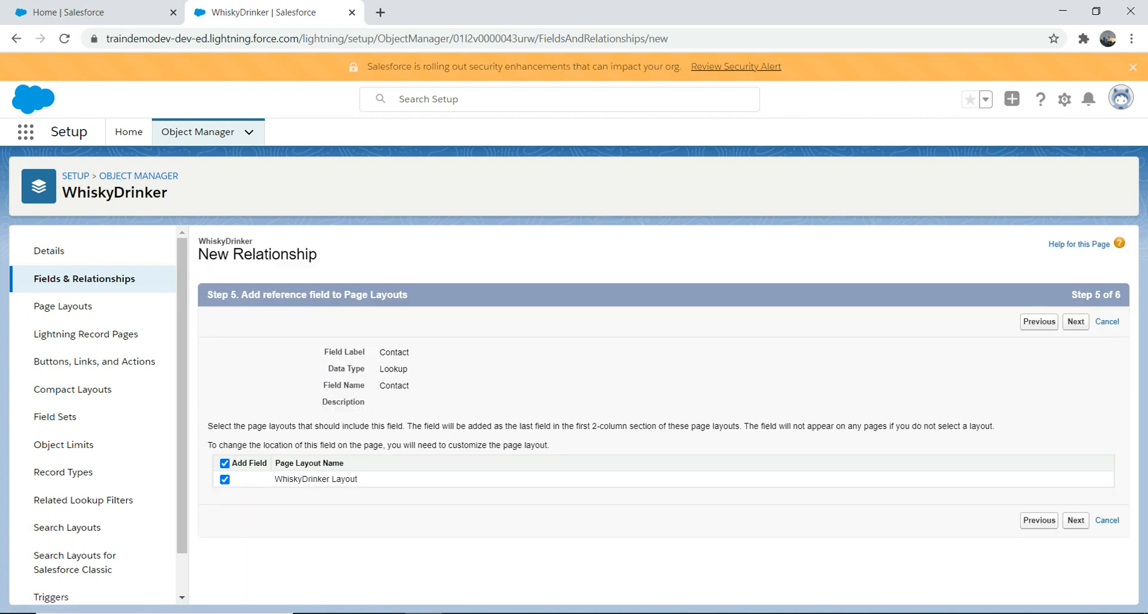
{"action": "left_click", "coordinate": [1075, 520]}
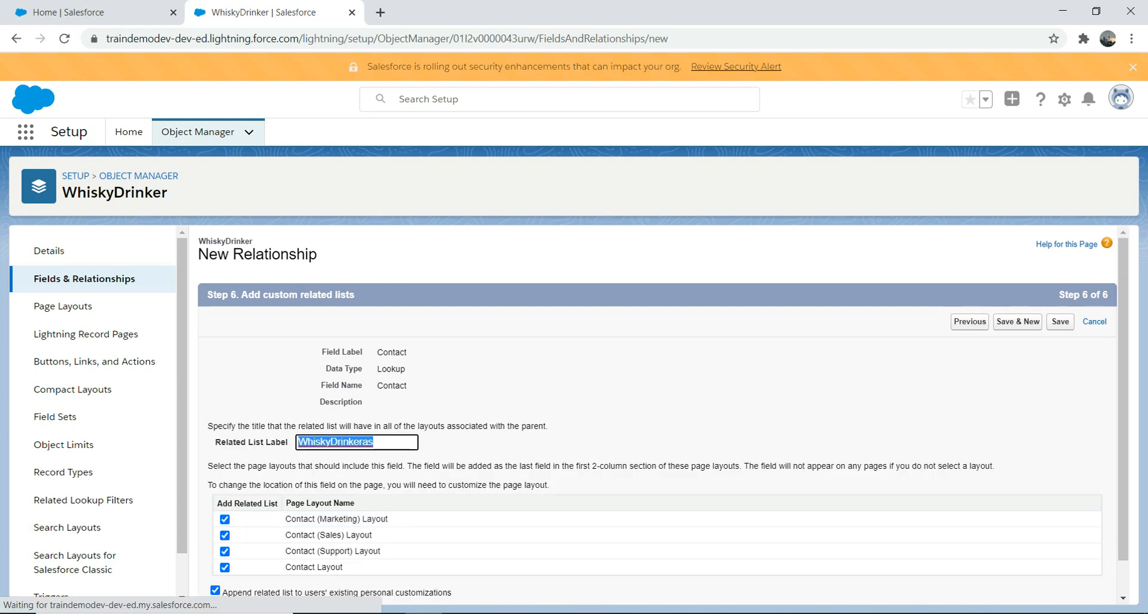
{"action": "scroll", "coordinate": [662, 413], "scroll_direction": "down", "scroll_amount": 1}
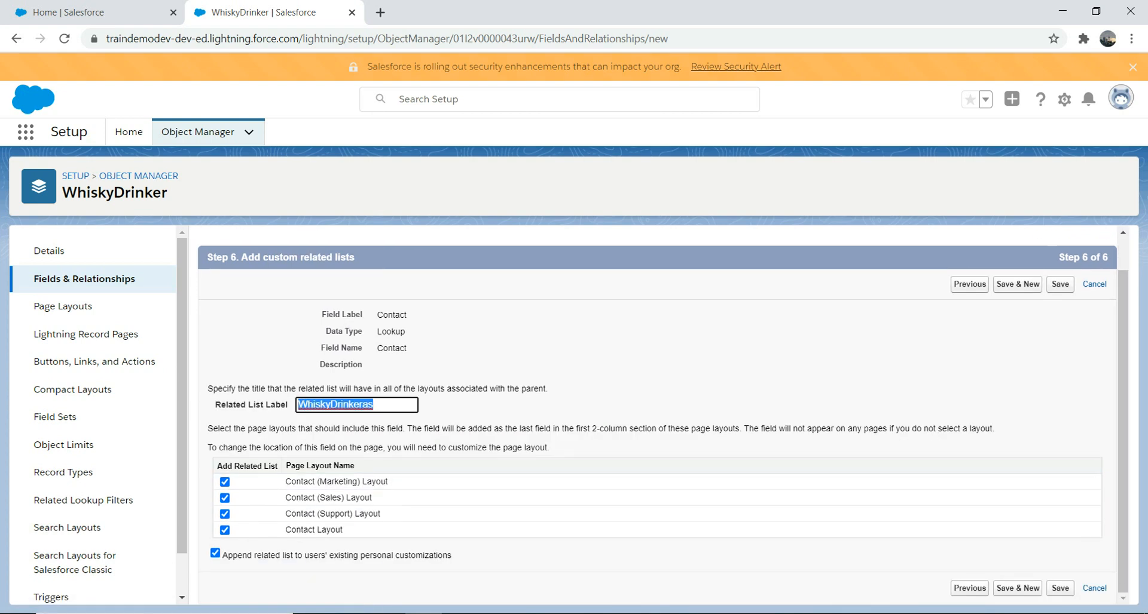
{"action": "left_click", "coordinate": [1060, 588]}
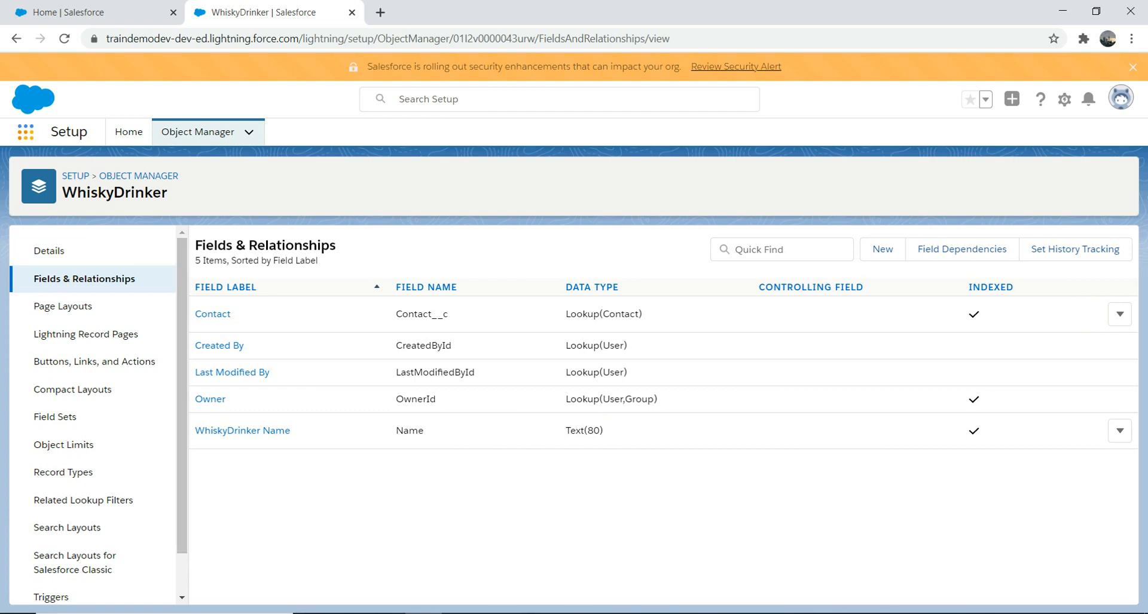
- Find WhiskyDrinkeras via the App Launcher, switch to the All list view, and start a new record
{"action": "left_click", "coordinate": [25, 132]}
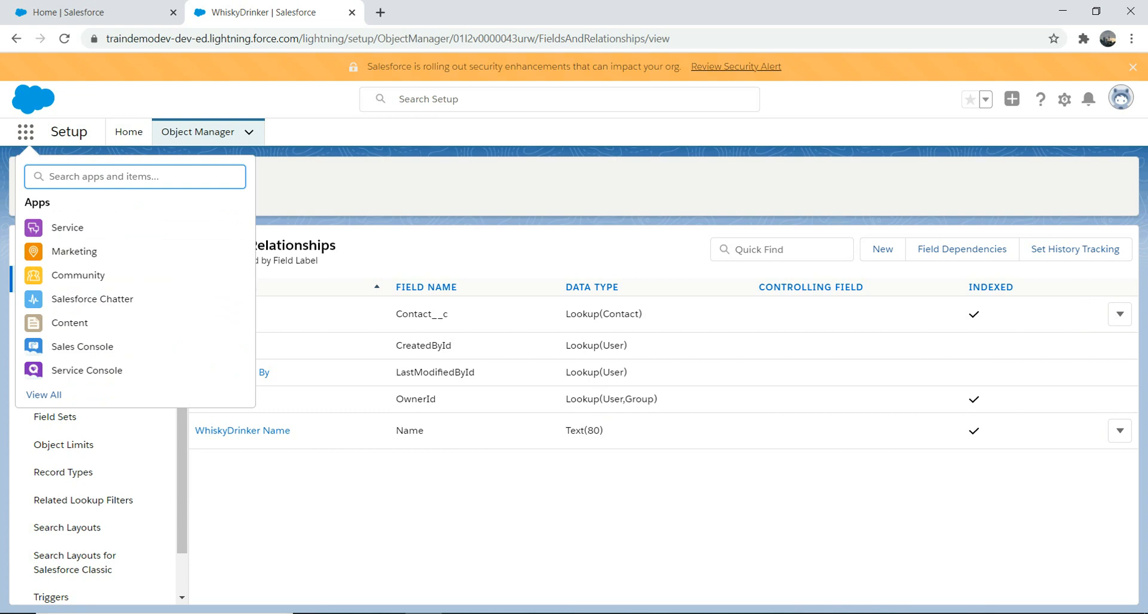
{"action": "type", "text": "wh"}
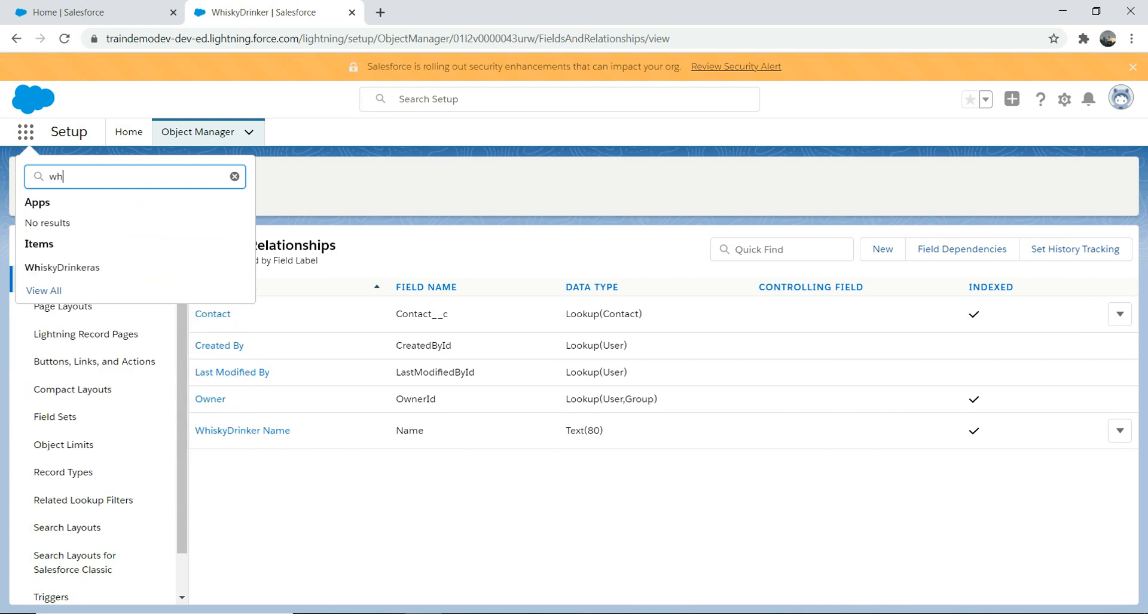
{"action": "left_click", "coordinate": [62, 268]}
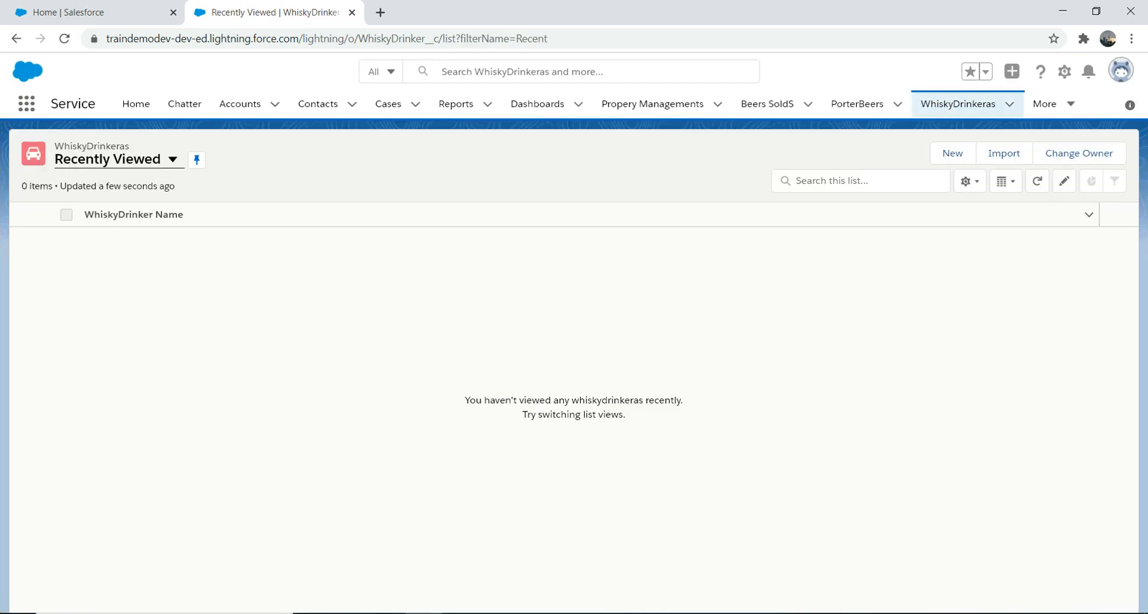
{"action": "left_click", "coordinate": [173, 160]}
{"action": "left_click", "coordinate": [96, 209]}
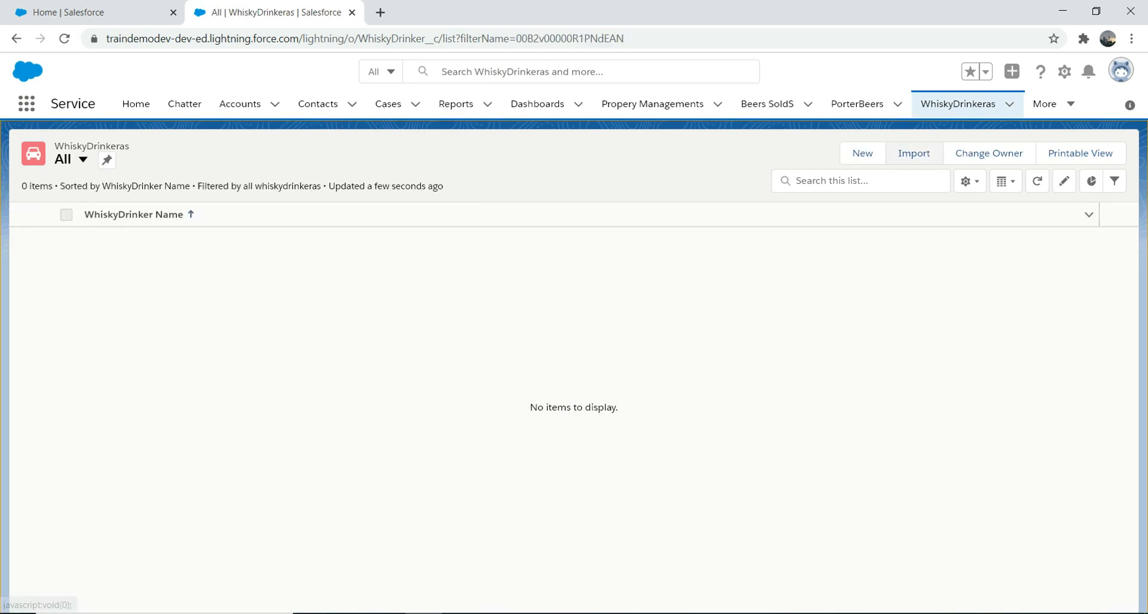
{"action": "left_click", "coordinate": [862, 153]}
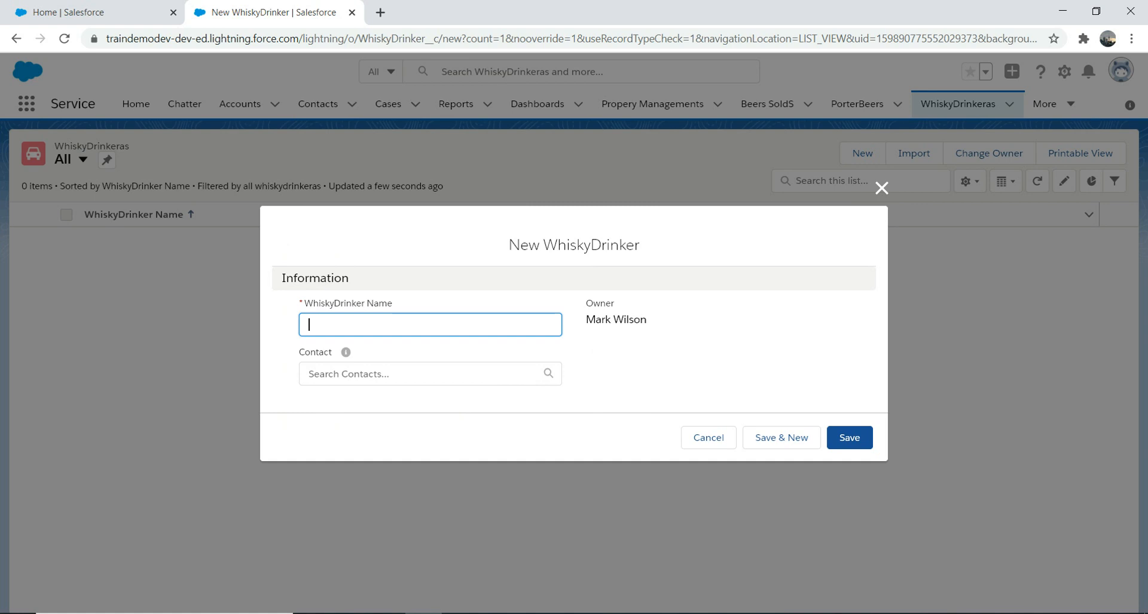
- Save a WhiskyDrinker named 'Jack Daniels' with the Contact field left blank
{"action": "type", "text": "Jack Daniels"}
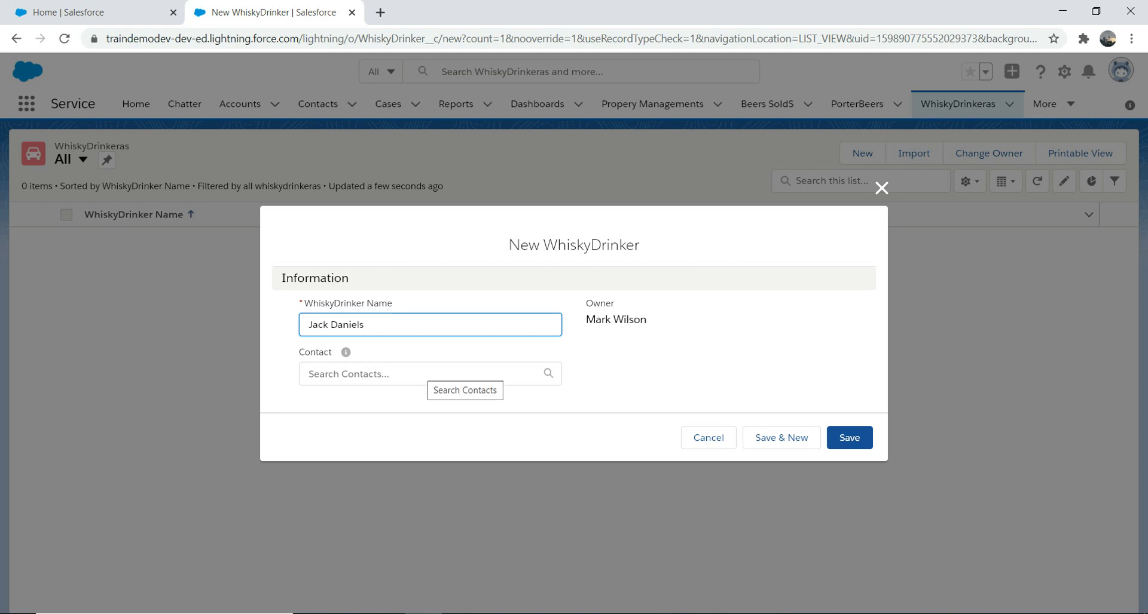
{"action": "mouse_move", "coordinate": [345, 352]}
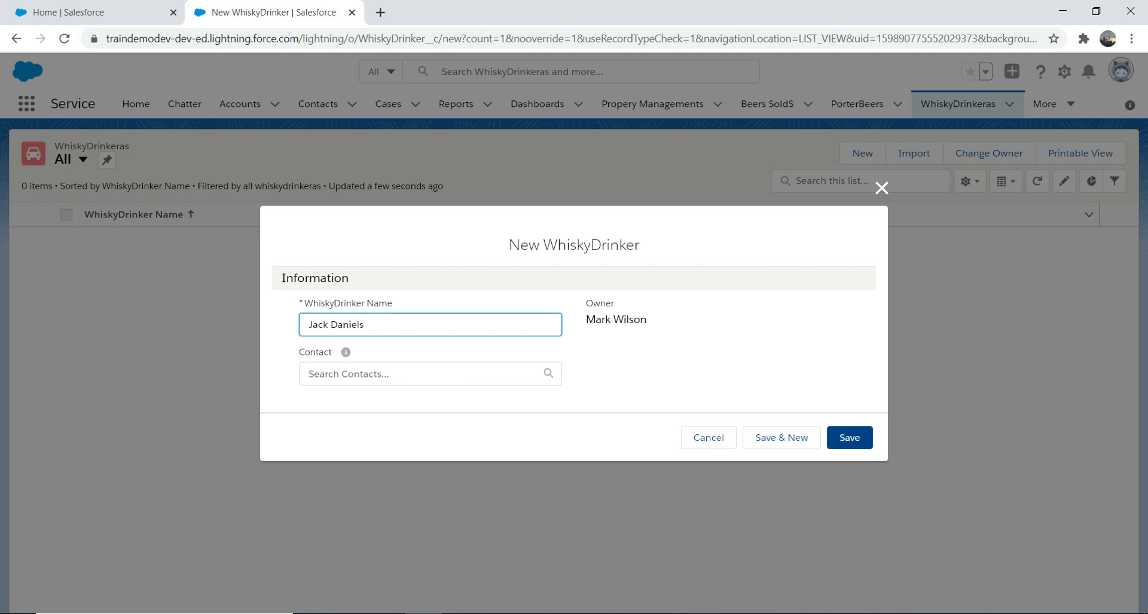
{"action": "left_click", "coordinate": [848, 438]}
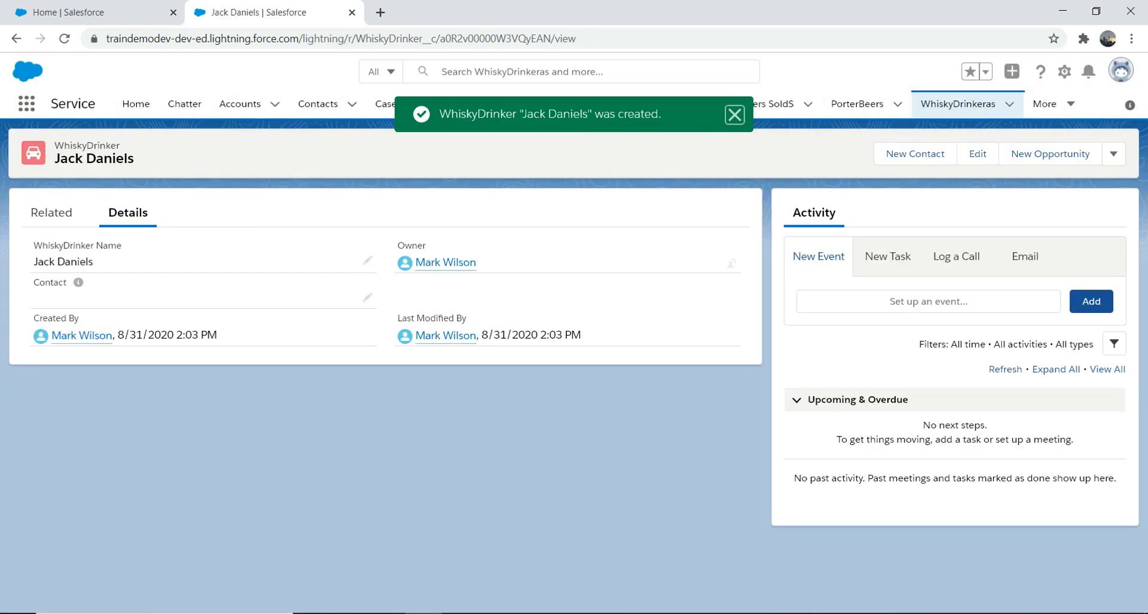
- Go back to the WhiskyDrinkeras tab to see Jack Daniels listed
{"action": "left_click", "coordinate": [958, 104]}
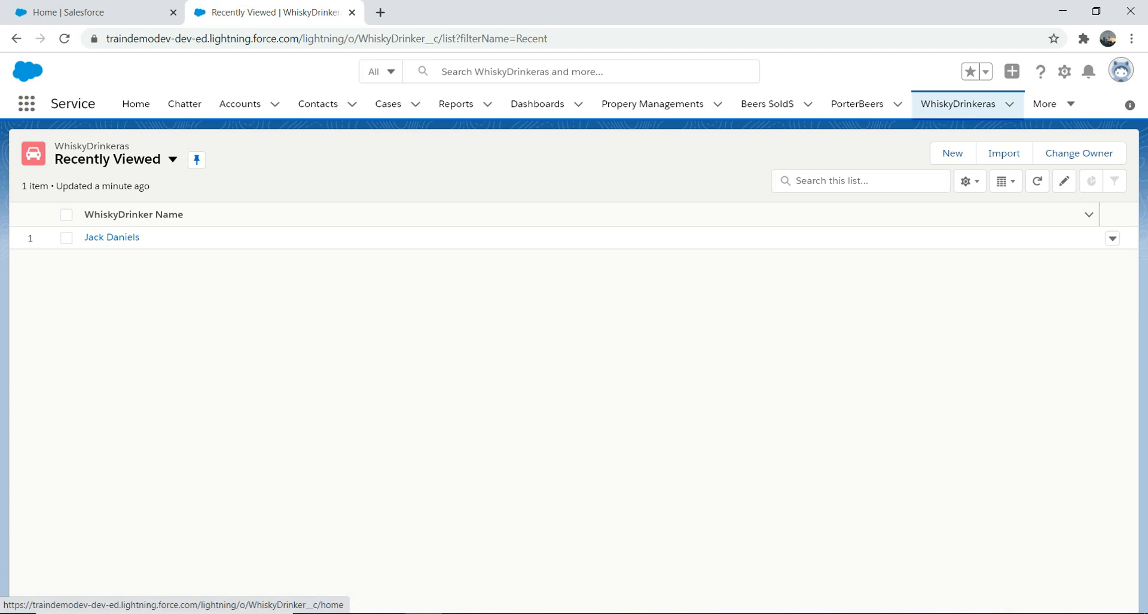
- Open Setup in a new tab, find WhiskyDrinker in Object Manager, and view its fields
{"action": "left_click", "coordinate": [1064, 71]}
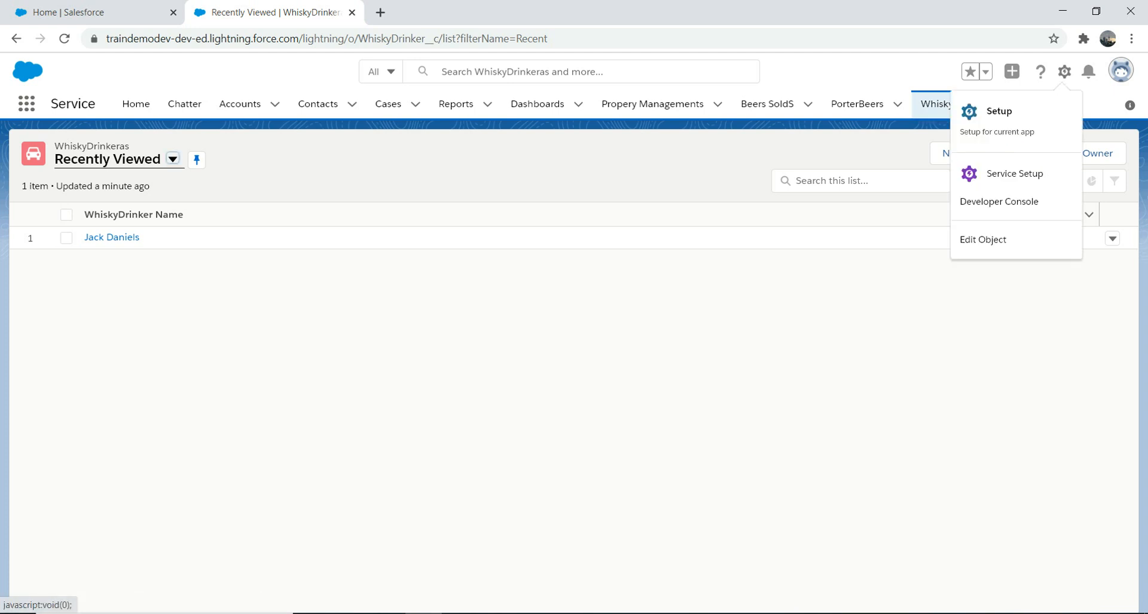
{"action": "left_click", "coordinate": [998, 114]}
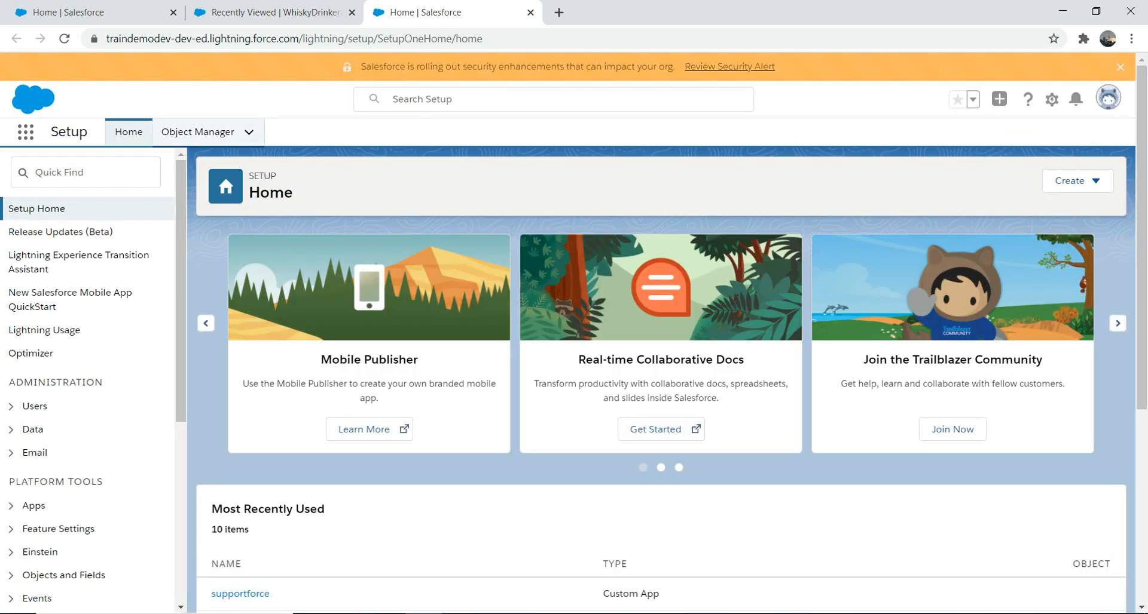
{"action": "left_click", "coordinate": [198, 132]}
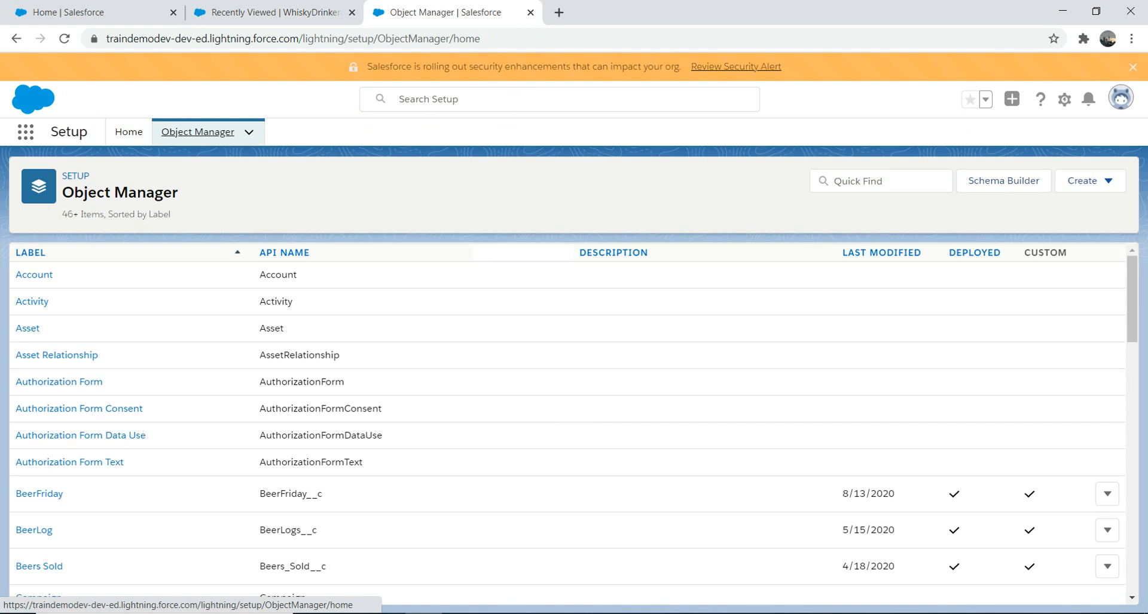
{"action": "left_click", "coordinate": [881, 181]}
{"action": "type", "text": "whi"}
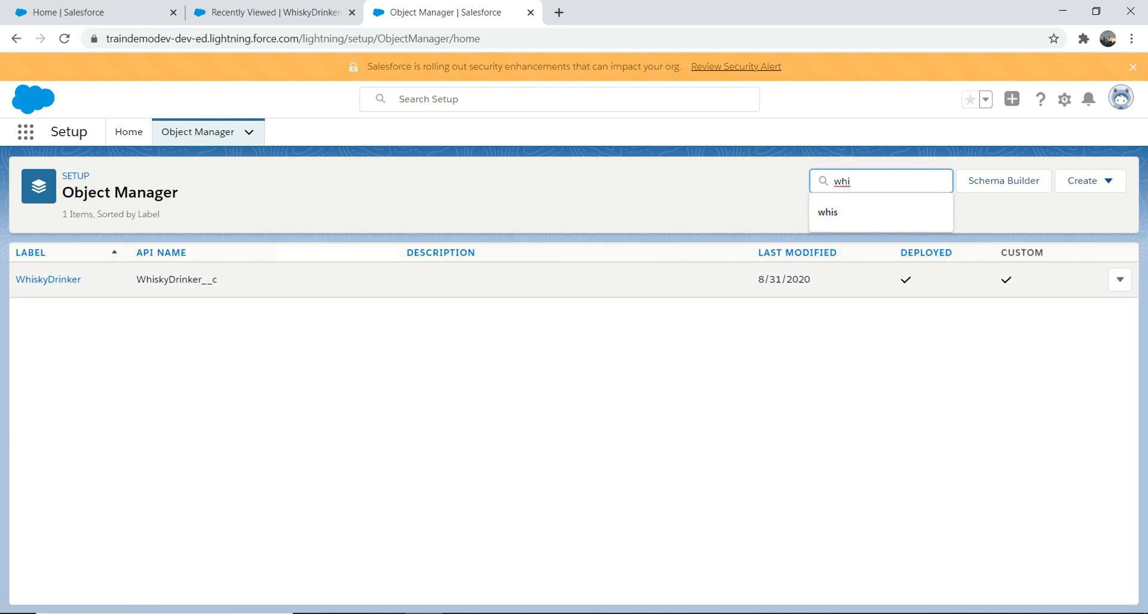
{"action": "left_click", "coordinate": [37, 277]}
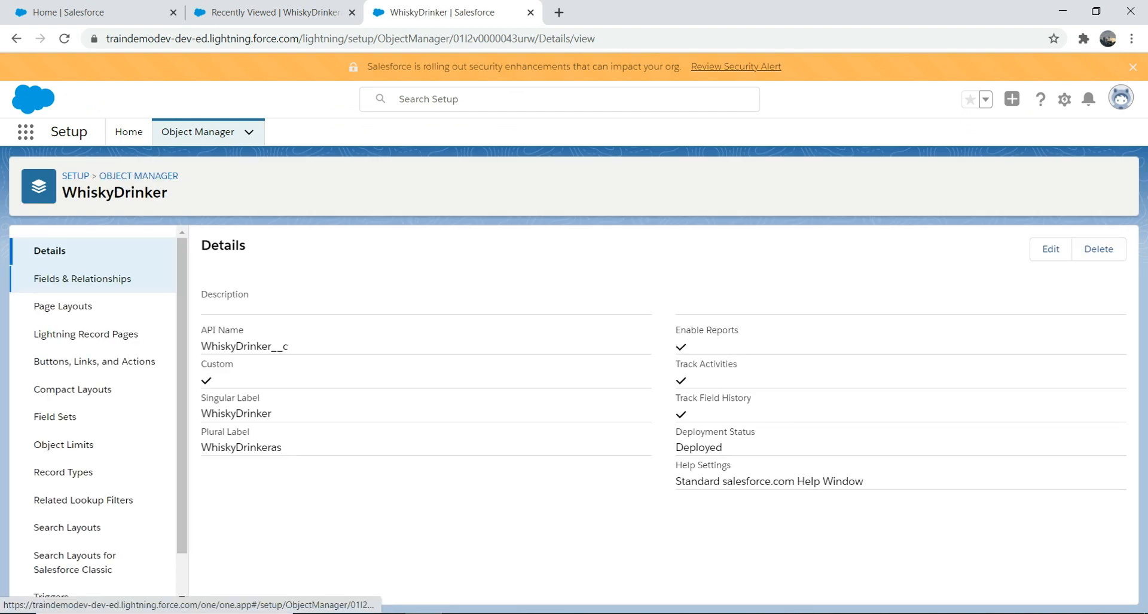
{"action": "left_click", "coordinate": [83, 279]}
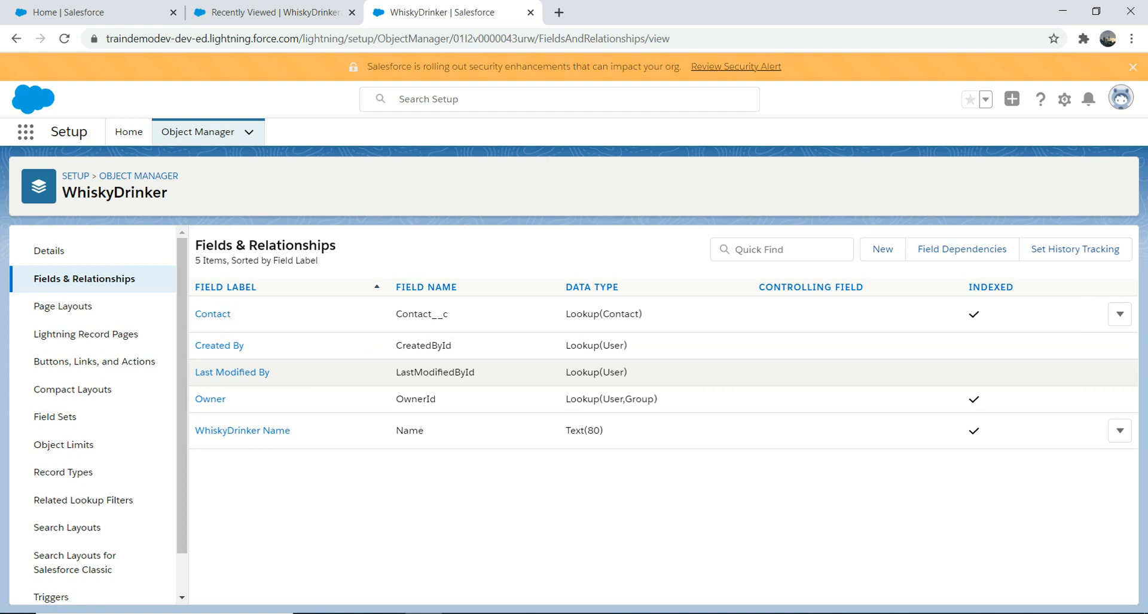
- Edit the Contact field and choose Master-Detail Relationship as its new data type
{"action": "left_click", "coordinate": [1119, 315]}
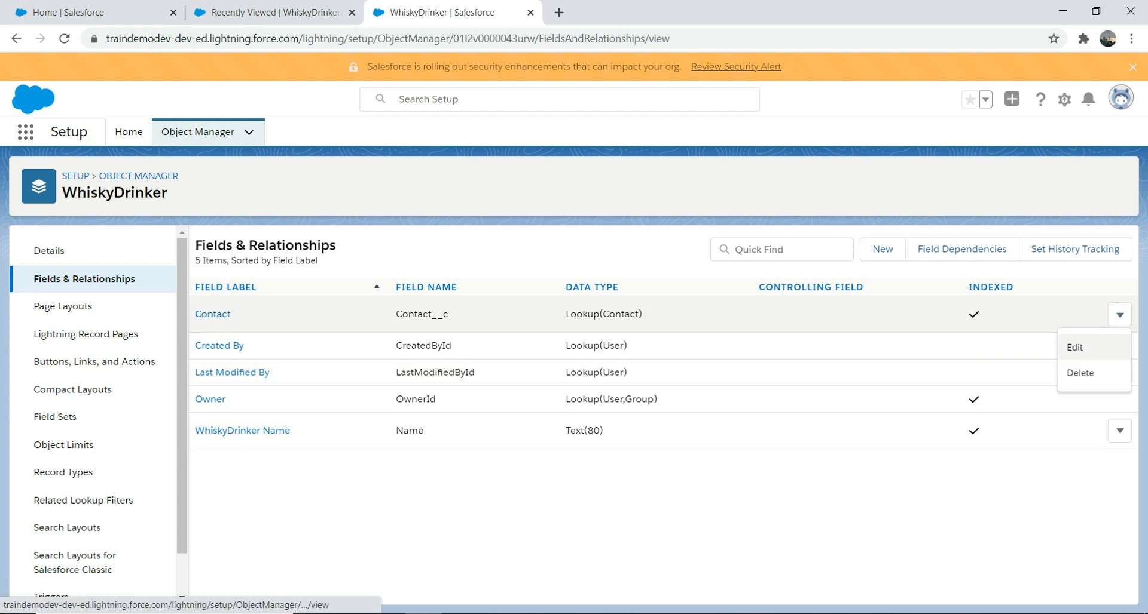
{"action": "left_click", "coordinate": [1074, 347]}
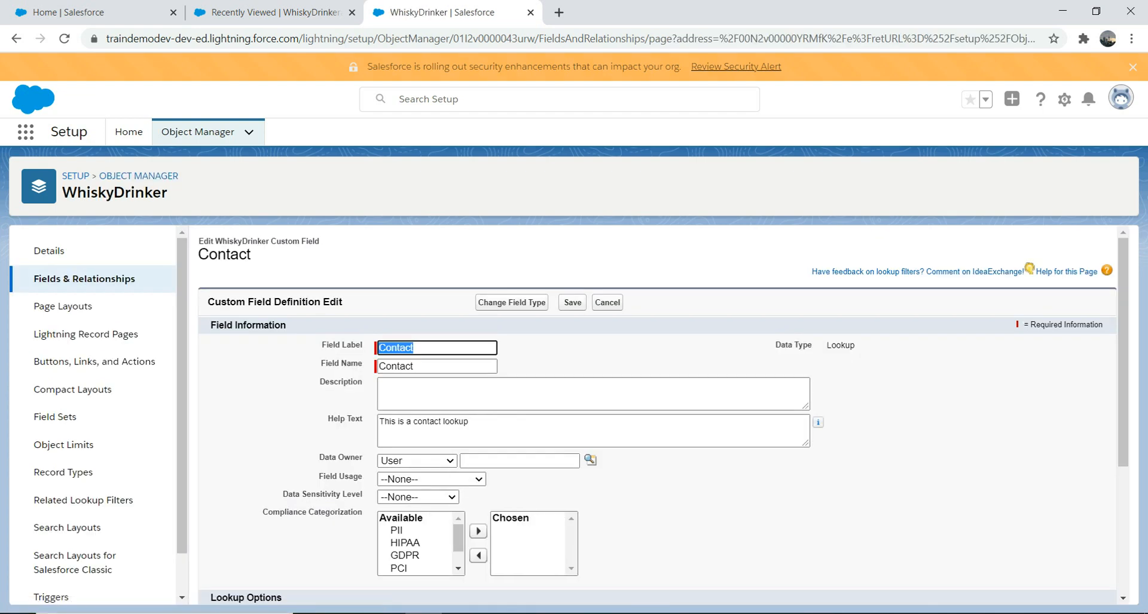
{"action": "left_click", "coordinate": [512, 302]}
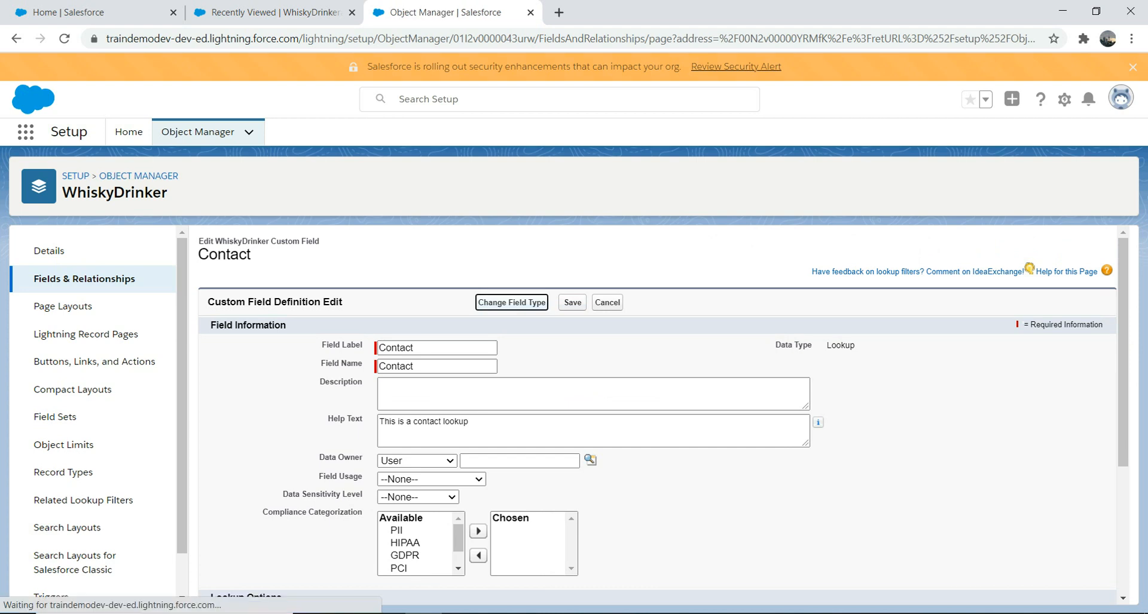
{"action": "left_click", "coordinate": [38, 465]}
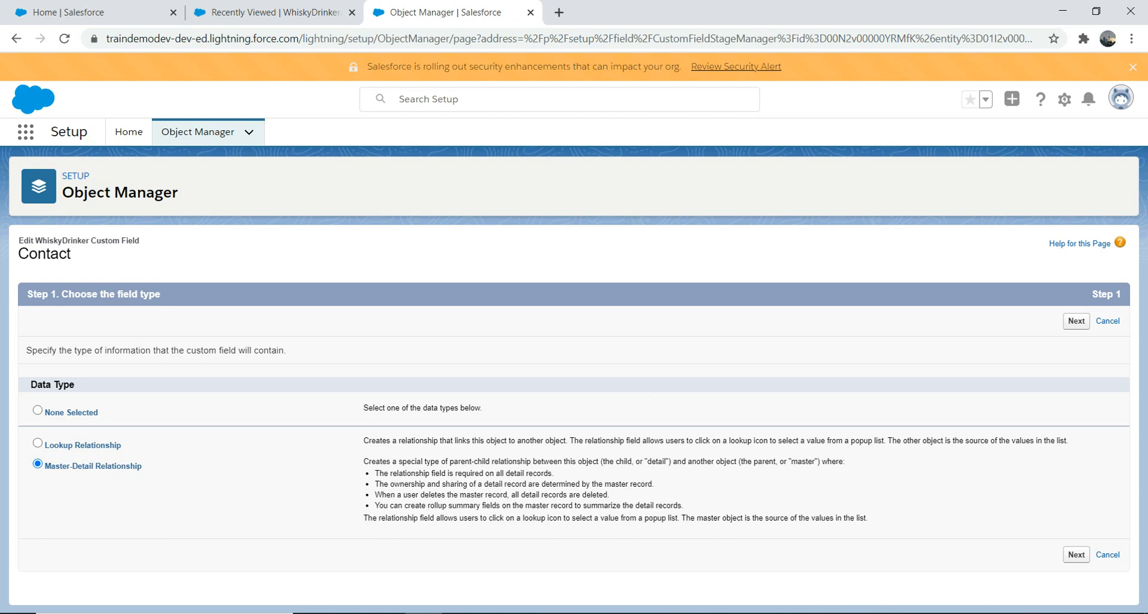
- Review the Master-Detail notes, including that the field becomes required, then proceed to Step 2
{"action": "left_click_drag", "start_coordinate": [364, 462], "coordinate": [680, 505]}
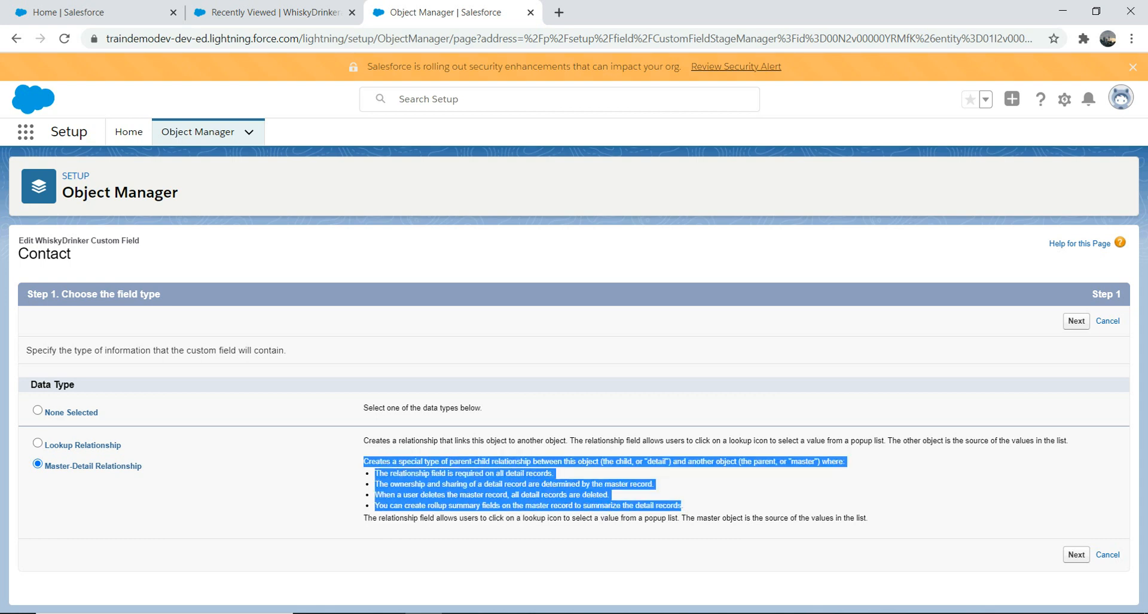
{"action": "left_click", "coordinate": [680, 505]}
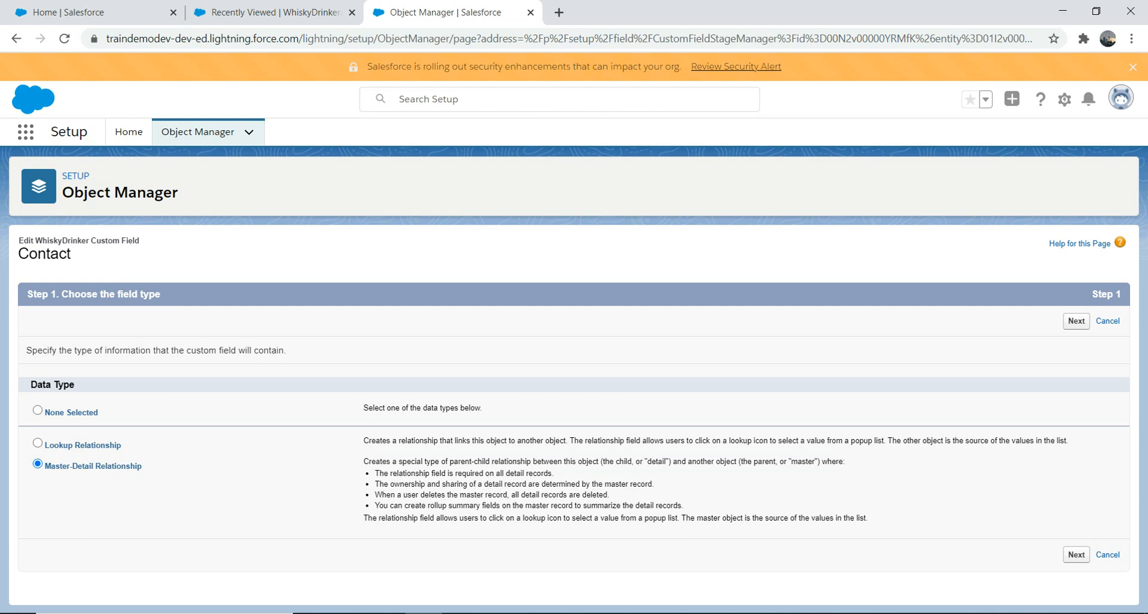
{"action": "left_click_drag", "start_coordinate": [554, 473], "coordinate": [375, 474]}
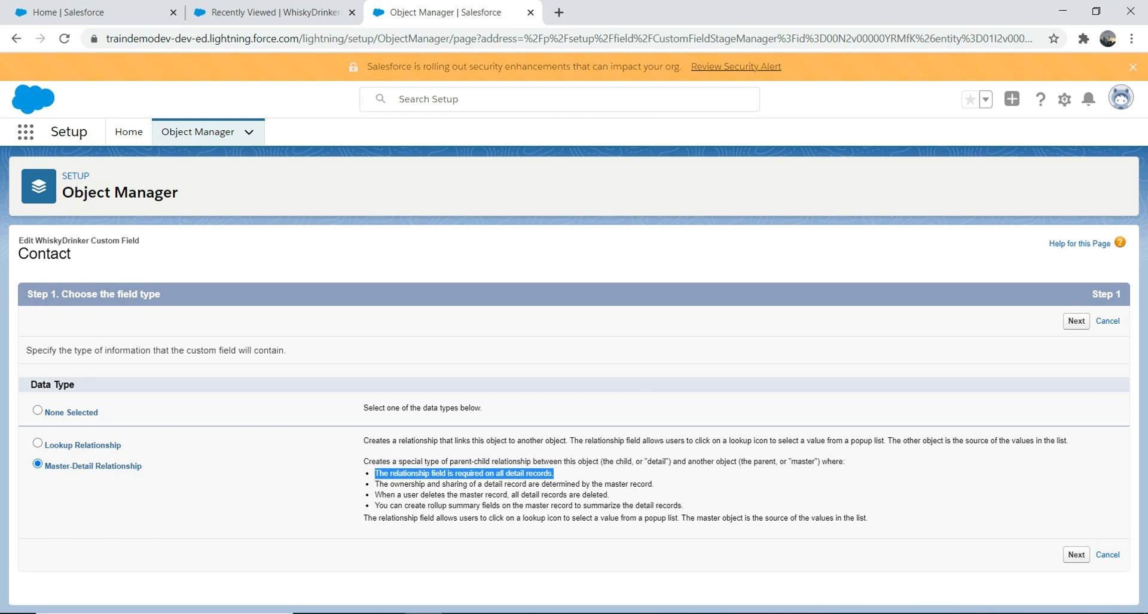
{"action": "left_click", "coordinate": [1076, 554]}
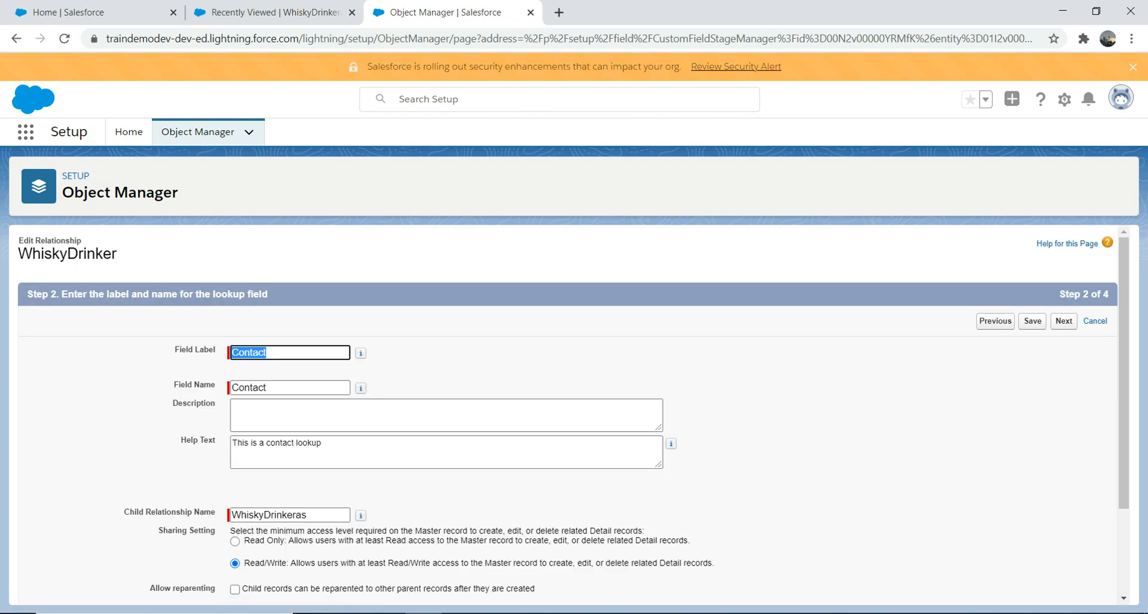
- Advance through Steps 2–4 and save, which fails with Cannot Create Master-Detail Relationship
{"action": "scroll", "coordinate": [574, 412], "scroll_direction": "down", "scroll_amount": 2}
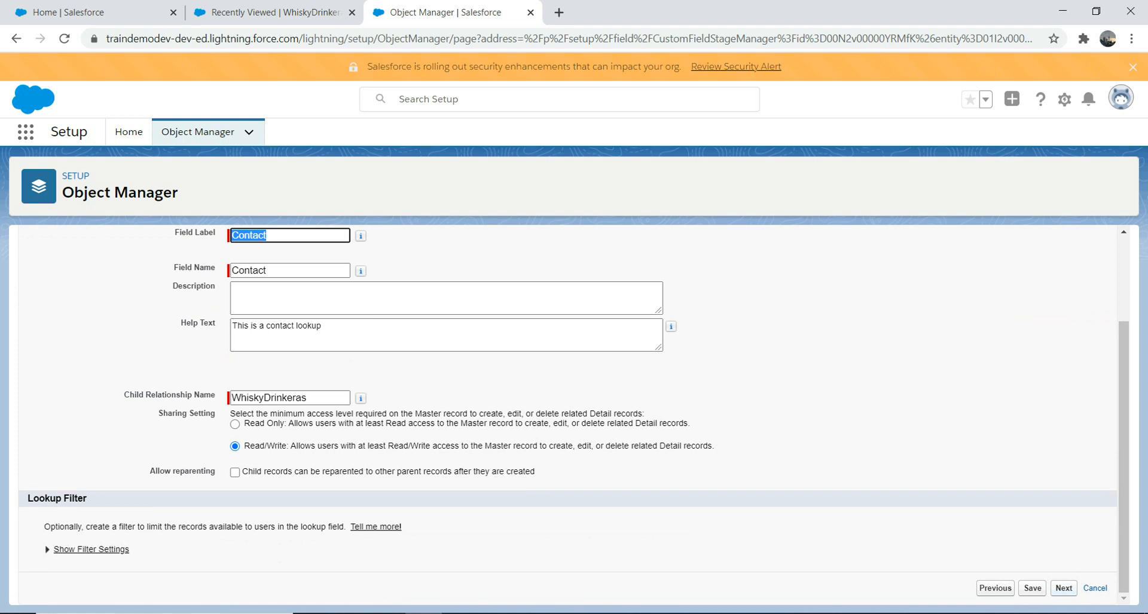
{"action": "left_click", "coordinate": [1064, 589]}
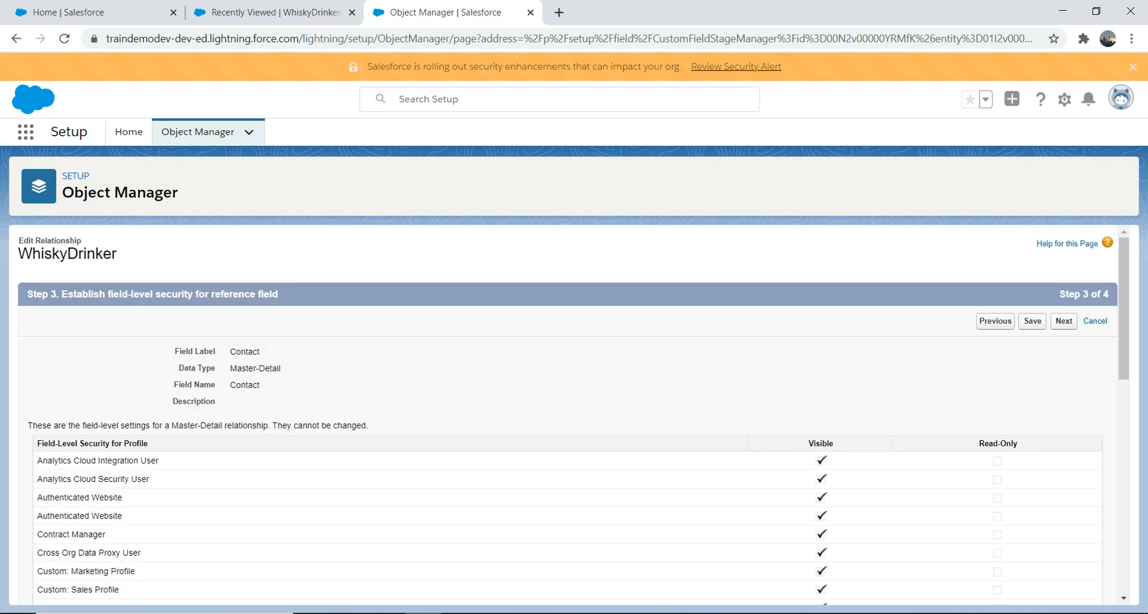
{"action": "left_click", "coordinate": [1063, 322]}
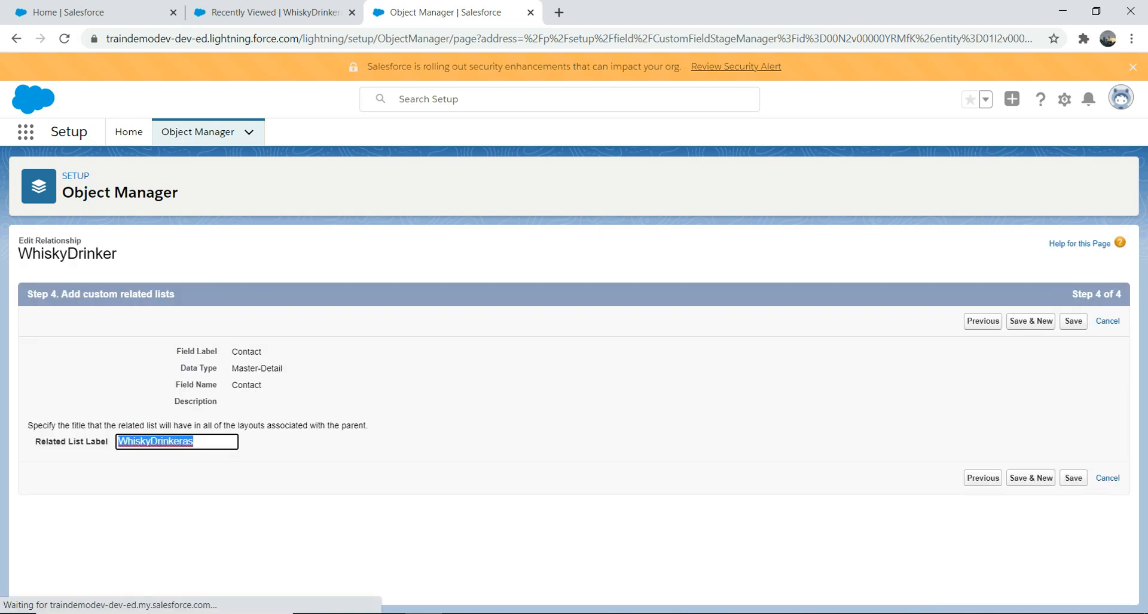
{"action": "left_click", "coordinate": [1073, 478]}
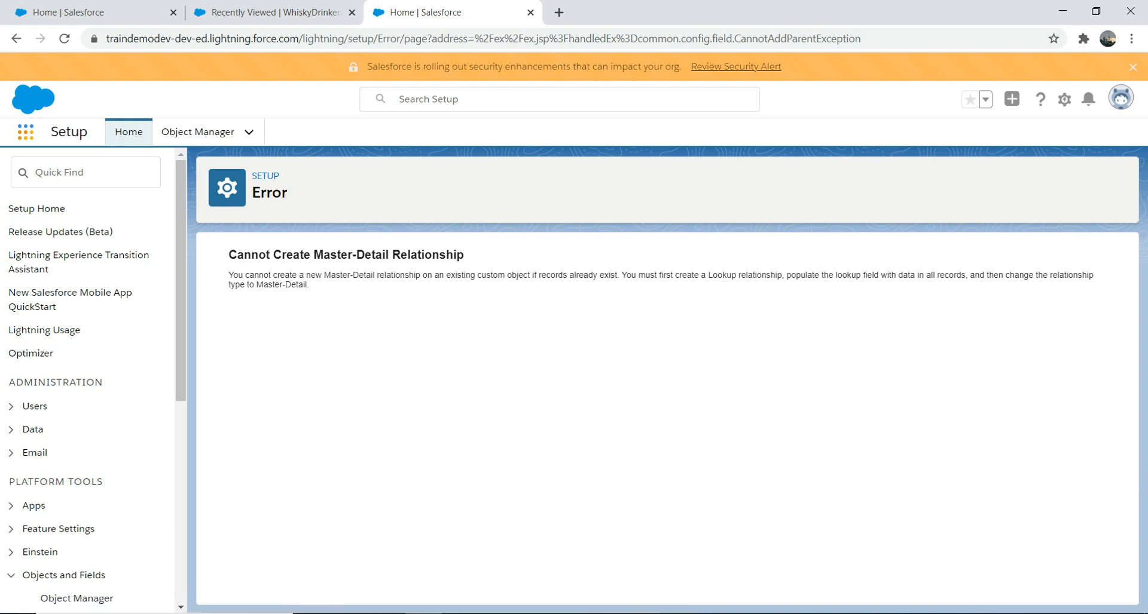
- Search 'whi' in the App Launcher and open the WhiskyDrinkeras list
{"action": "left_click", "coordinate": [26, 132]}
{"action": "left_click", "coordinate": [25, 132]}
{"action": "left_click", "coordinate": [26, 132]}
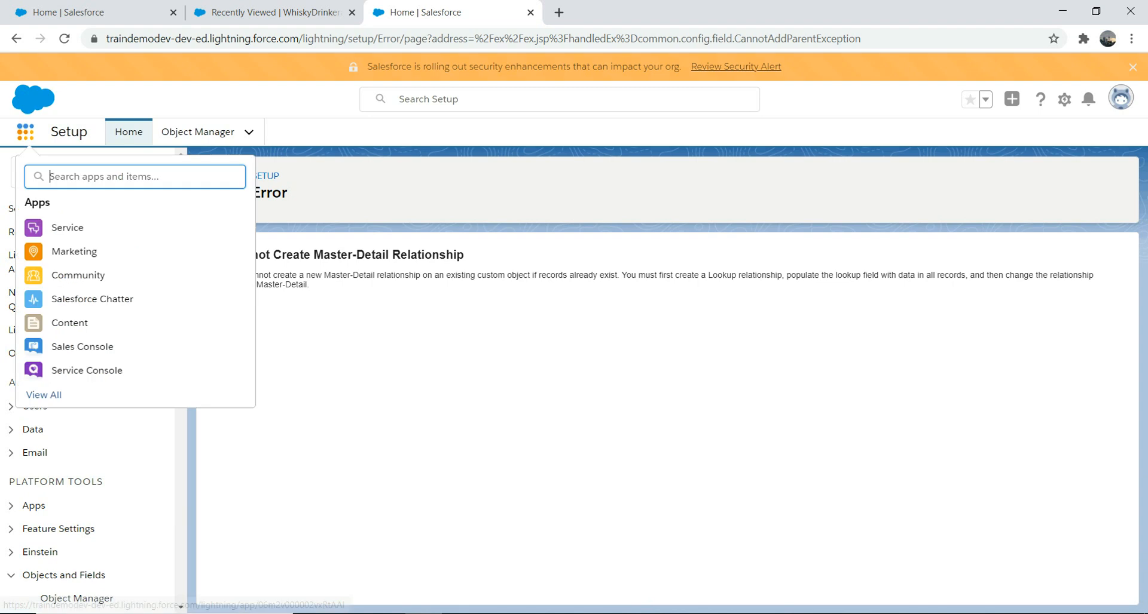
{"action": "type", "text": "wh"}
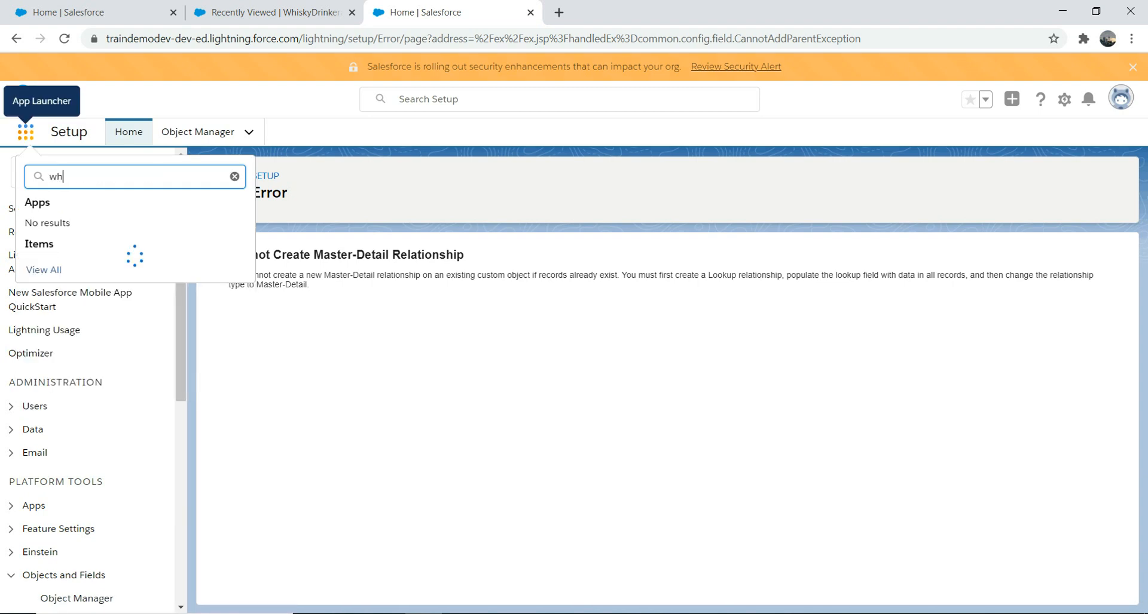
{"action": "type", "text": "i"}
{"action": "left_click", "coordinate": [62, 267]}
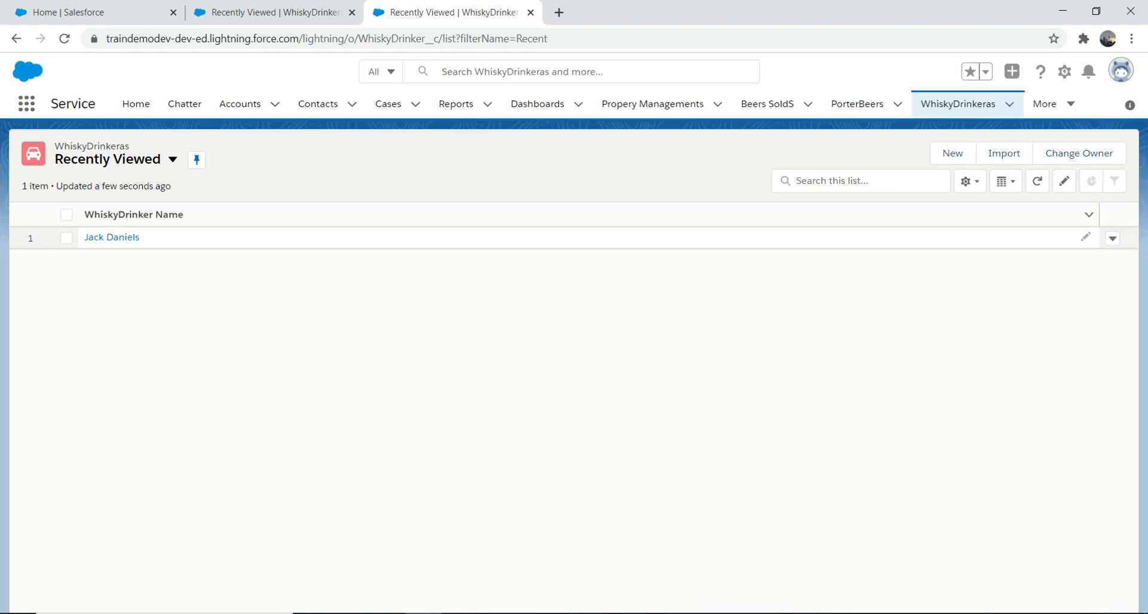
- Edit the Jack Daniels record, choose a contact in its Contact lookup, and save
{"action": "left_click", "coordinate": [111, 237]}
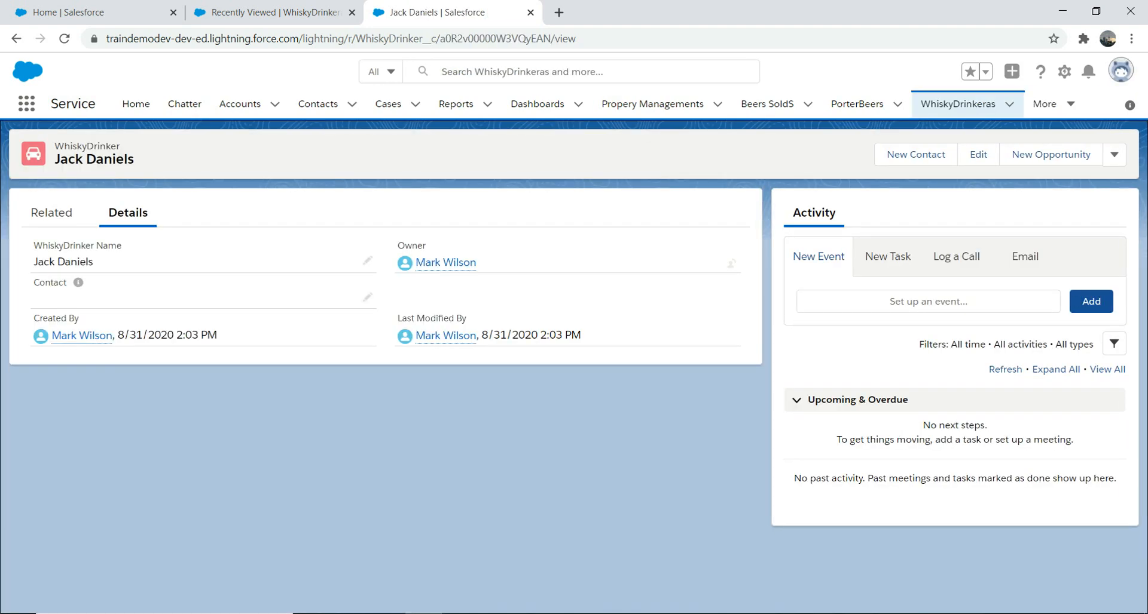
{"action": "left_click", "coordinate": [977, 154]}
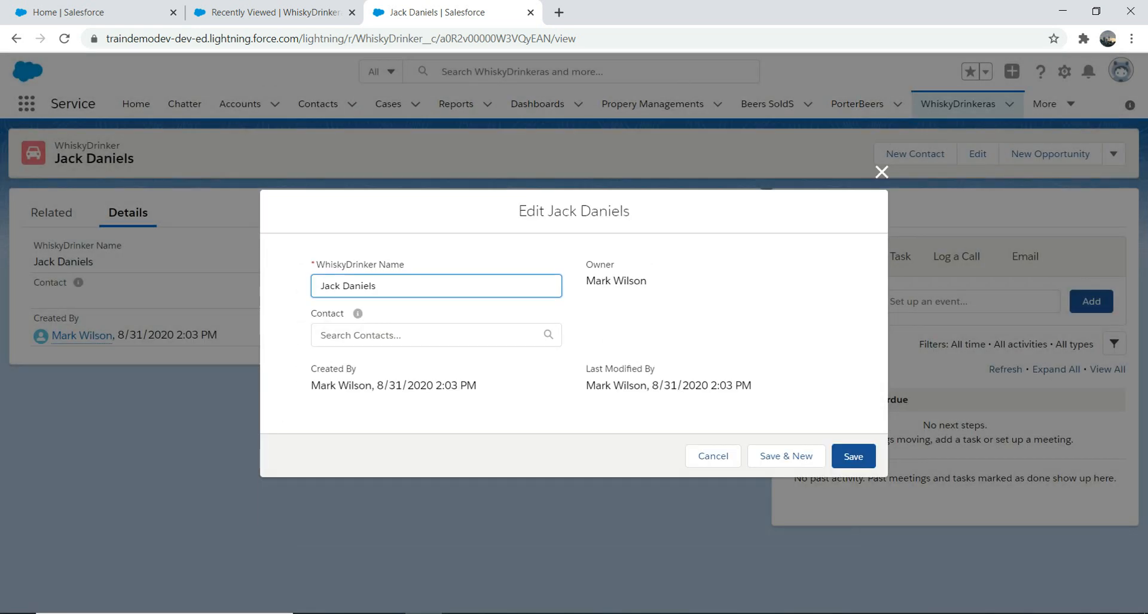
{"action": "left_click", "coordinate": [428, 336]}
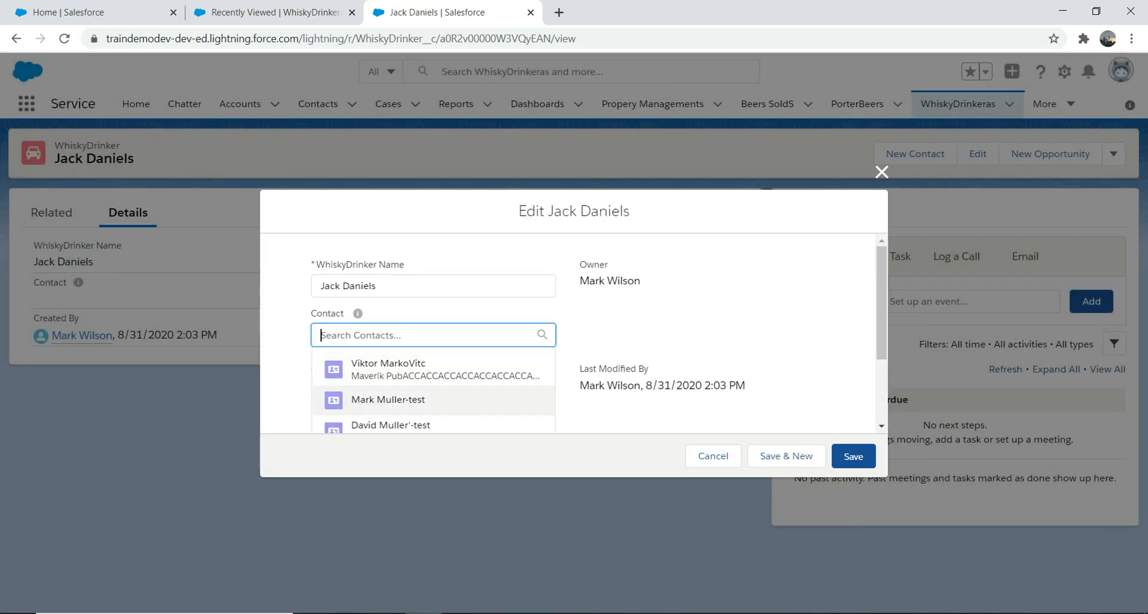
{"action": "left_click", "coordinate": [389, 400]}
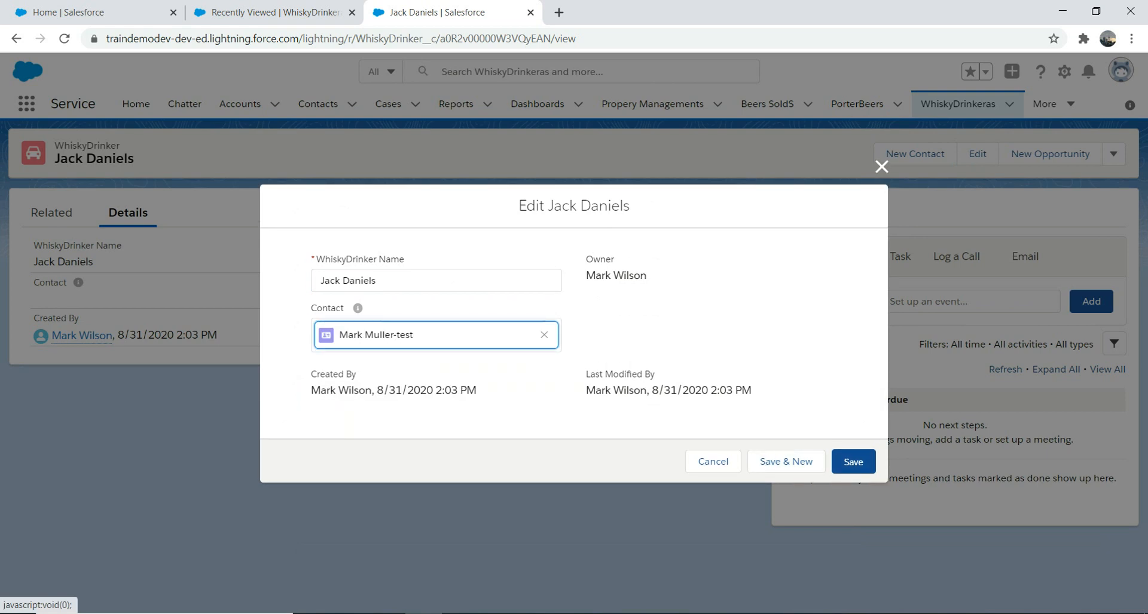
{"action": "left_click", "coordinate": [853, 462]}
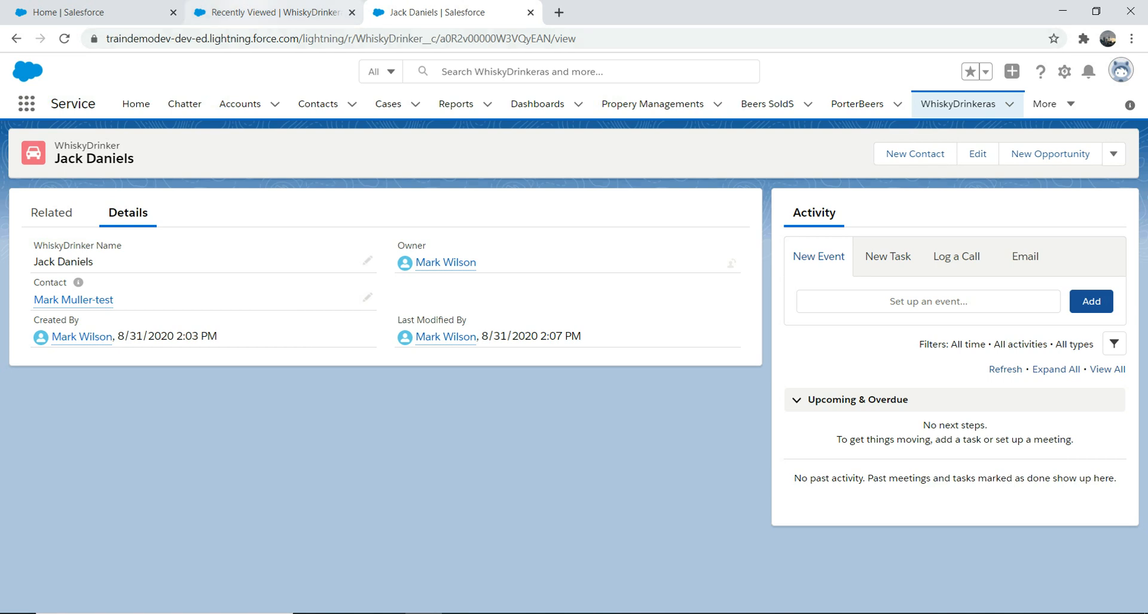
{"action": "left_click", "coordinate": [276, 12]}
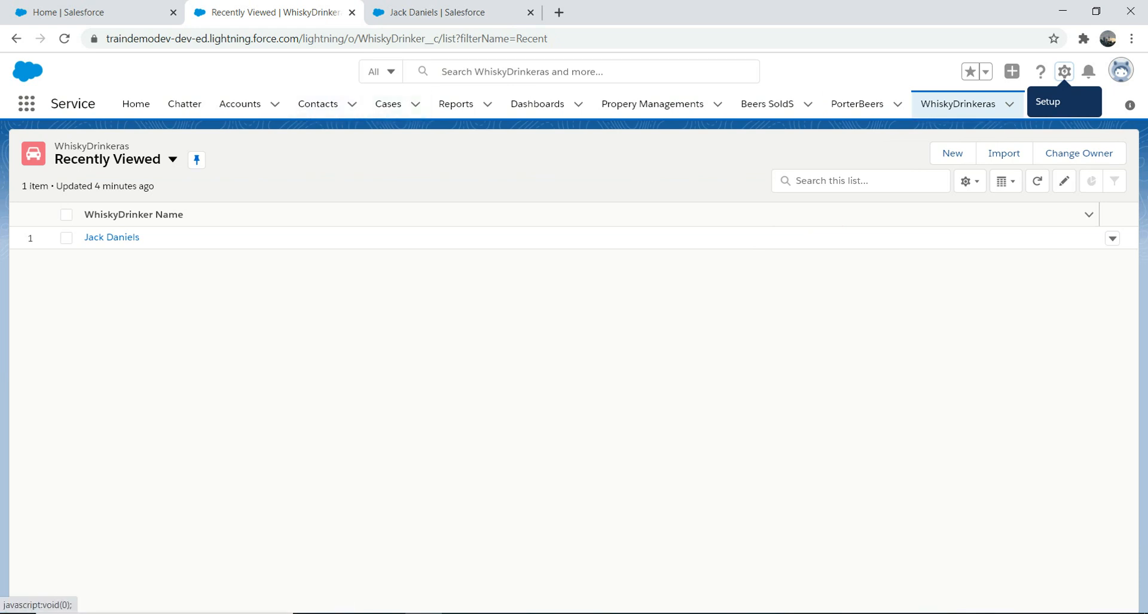
- Via Edit Object > Fields & Relationships, edit the Contact field and start Change Field Type
{"action": "left_click", "coordinate": [1063, 71]}
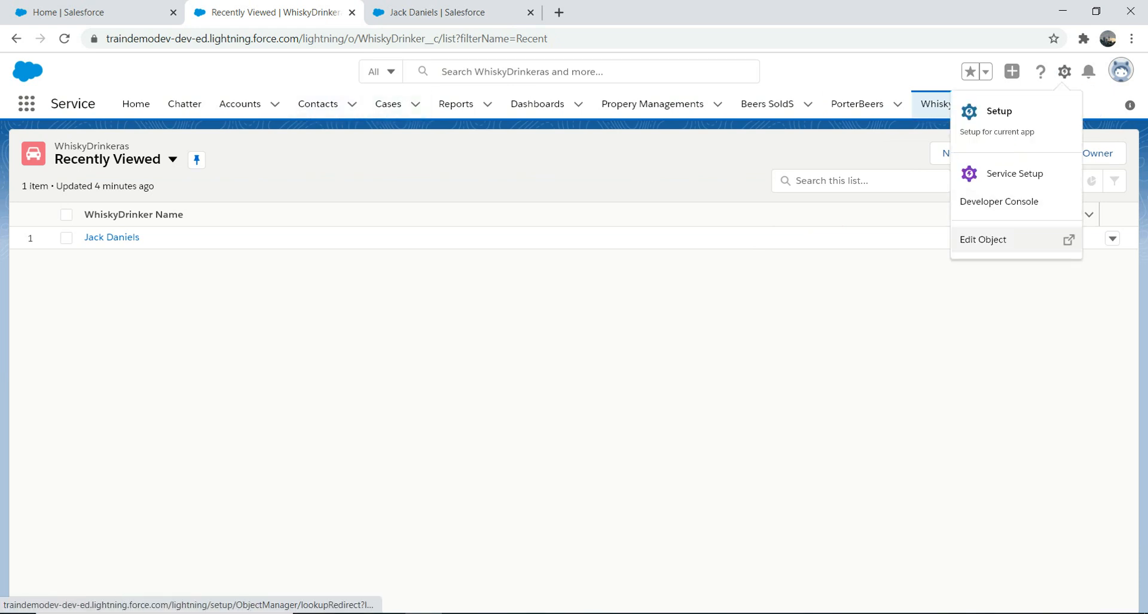
{"action": "left_click", "coordinate": [1010, 239]}
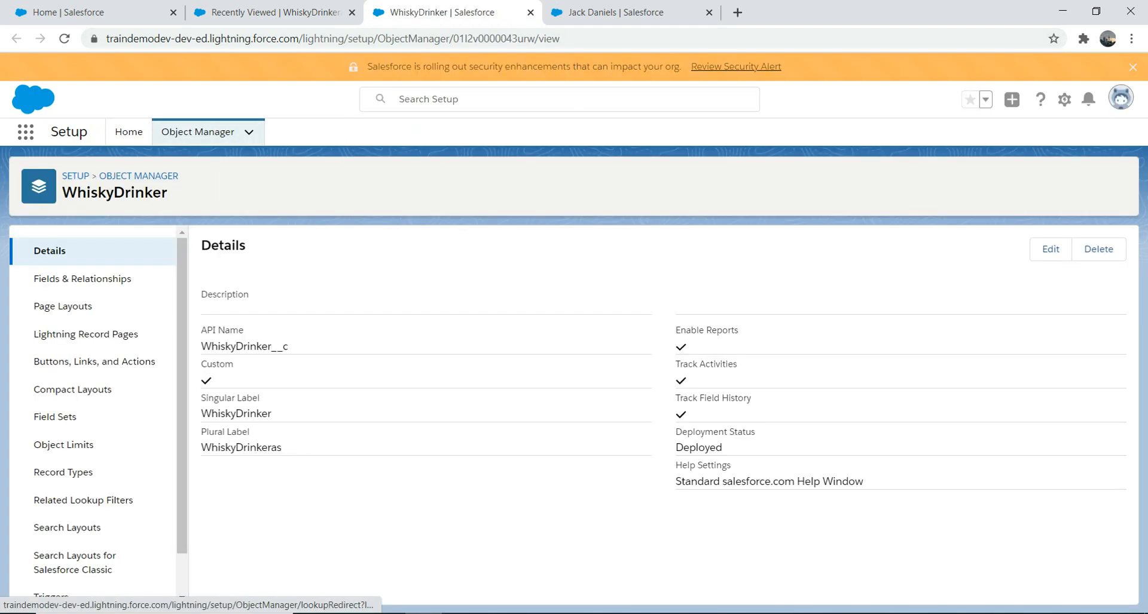
{"action": "left_click", "coordinate": [83, 279]}
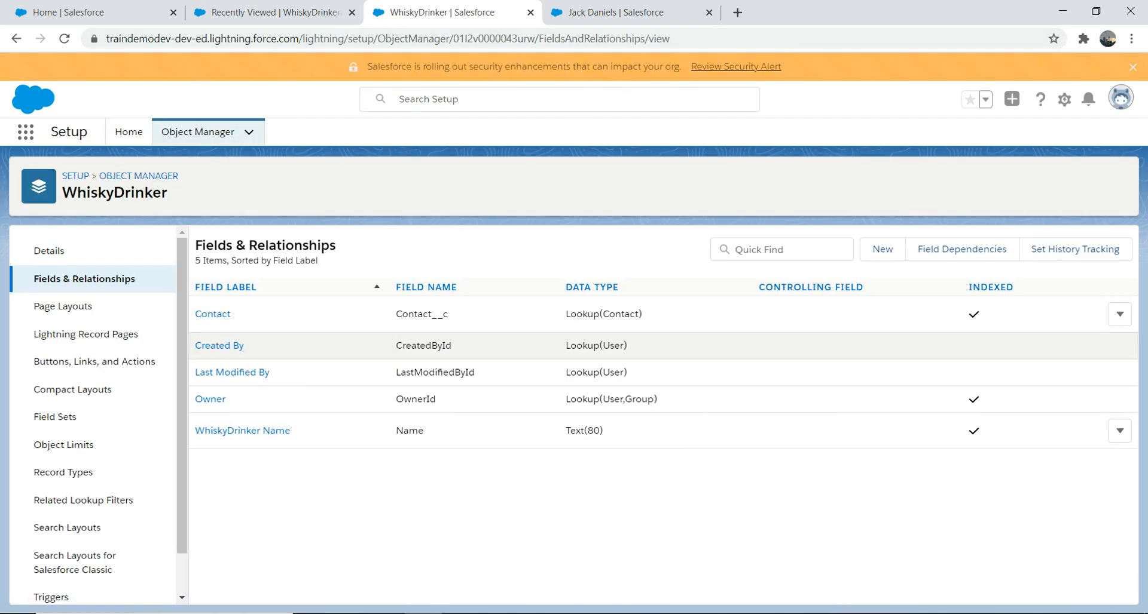
{"action": "left_click", "coordinate": [1119, 315]}
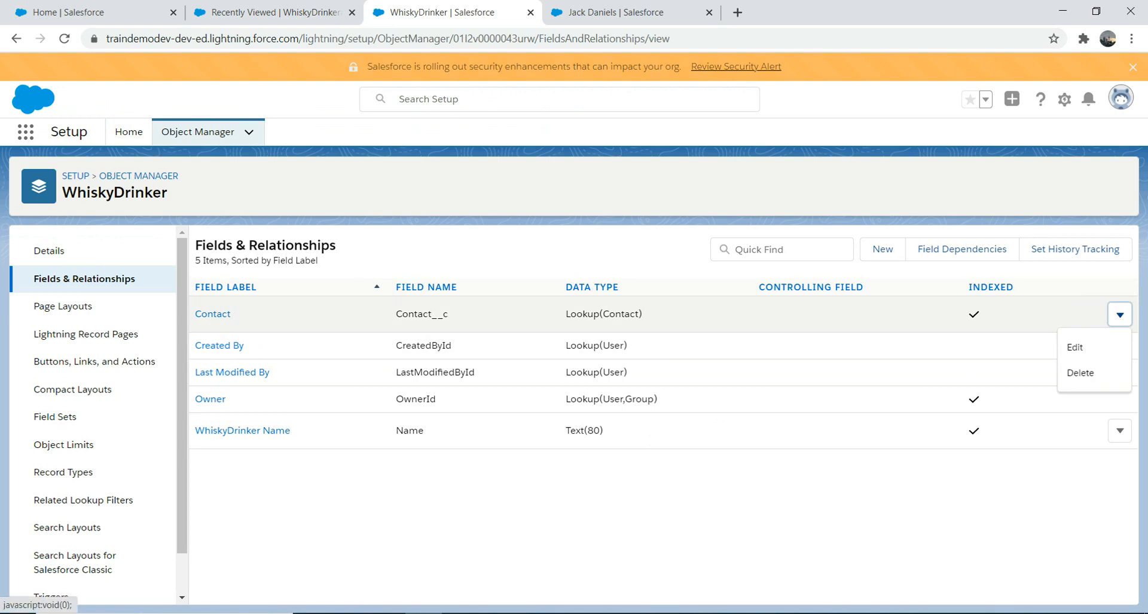
{"action": "left_click", "coordinate": [1075, 348]}
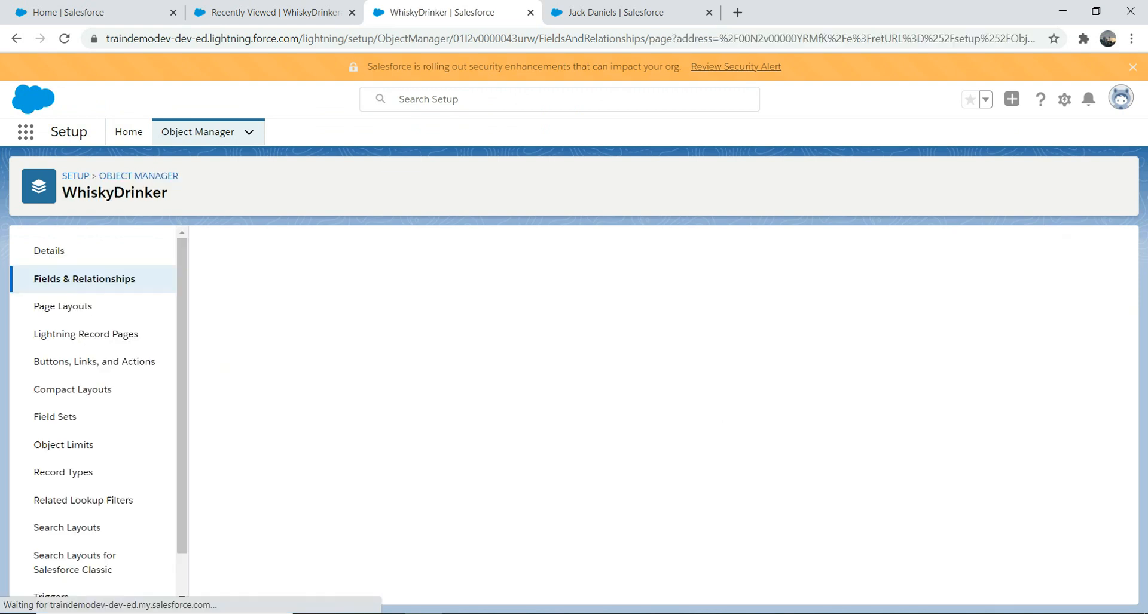
{"action": "left_click", "coordinate": [512, 302]}
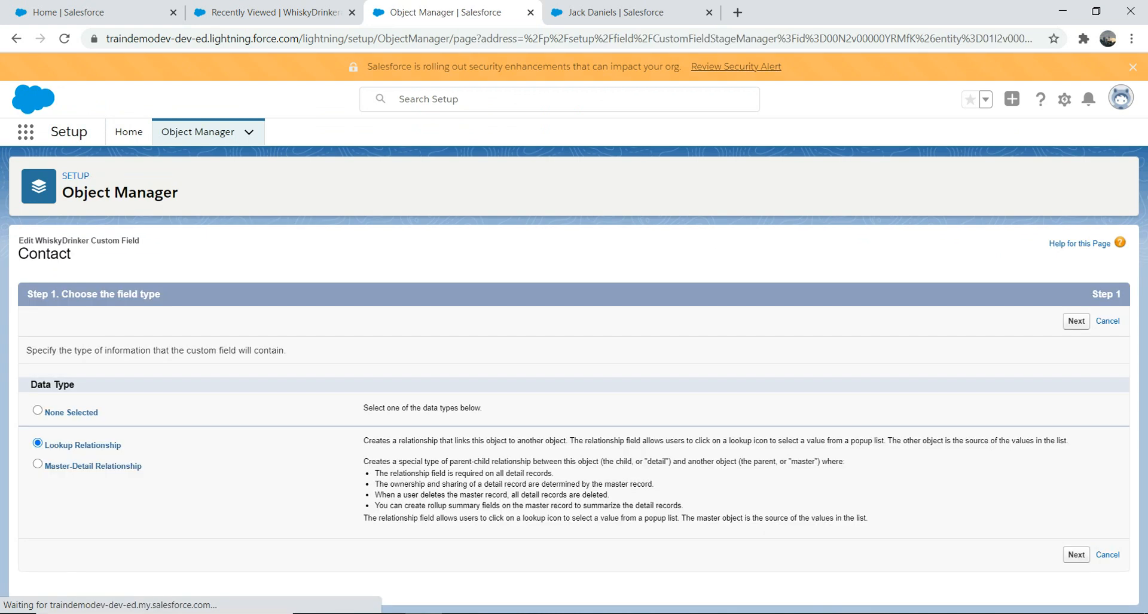
- Select Master-Detail Relationship, advance through the wizard steps, and save the conversion
{"action": "left_click", "coordinate": [37, 465]}
{"action": "left_click", "coordinate": [1076, 321]}
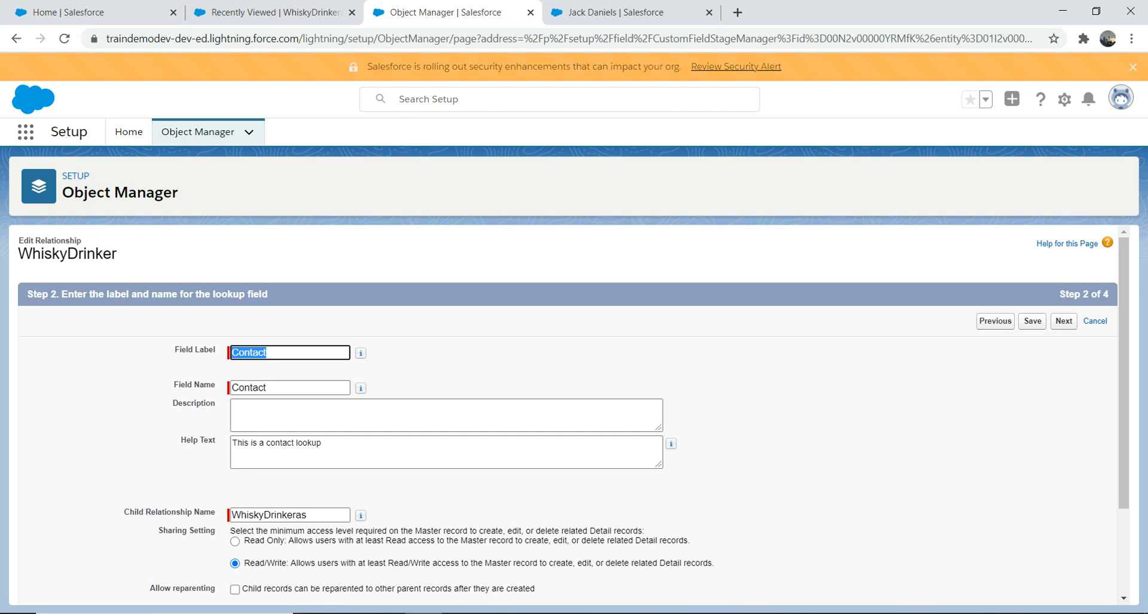
{"action": "left_click", "coordinate": [1064, 321]}
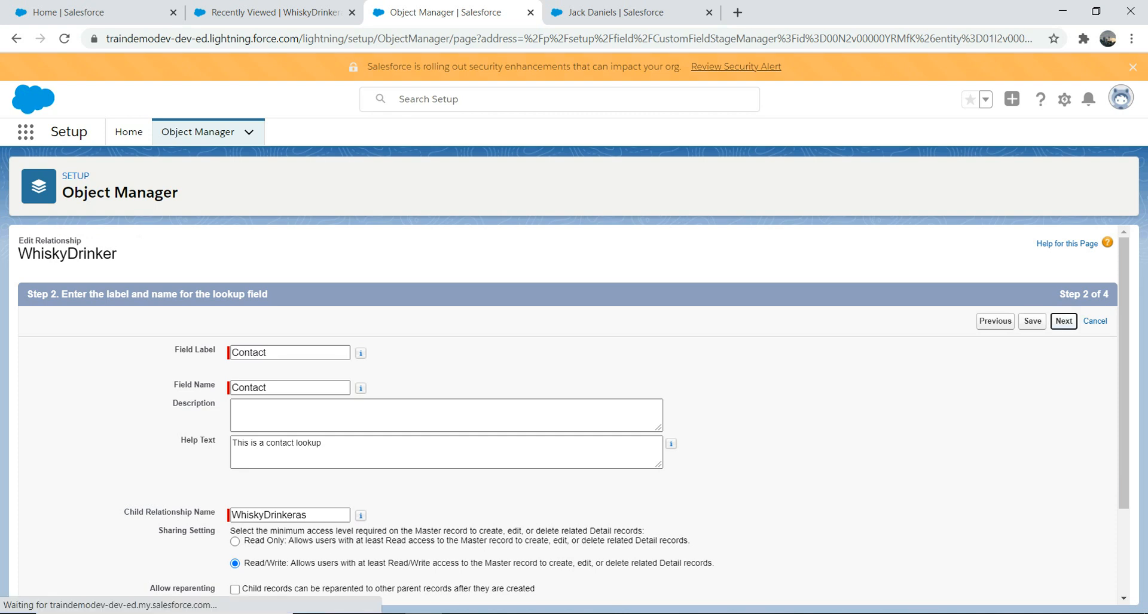
{"action": "left_click", "coordinate": [1073, 322]}
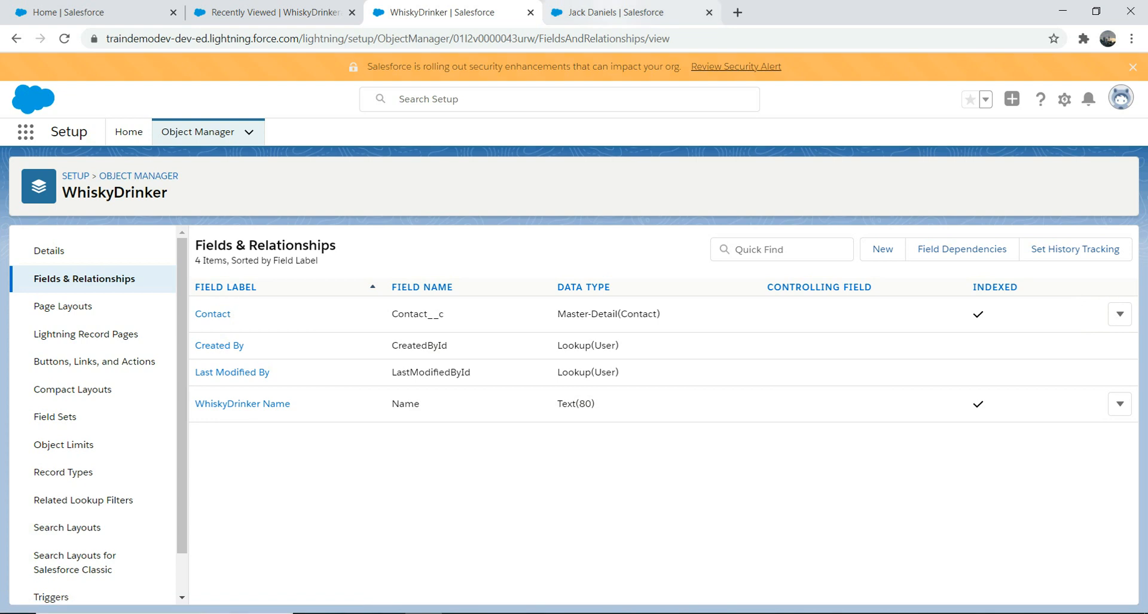
- Go from the Jack Daniels tab to the reloaded WhiskyDrinkeras list and start a New record
{"action": "left_click", "coordinate": [618, 12]}
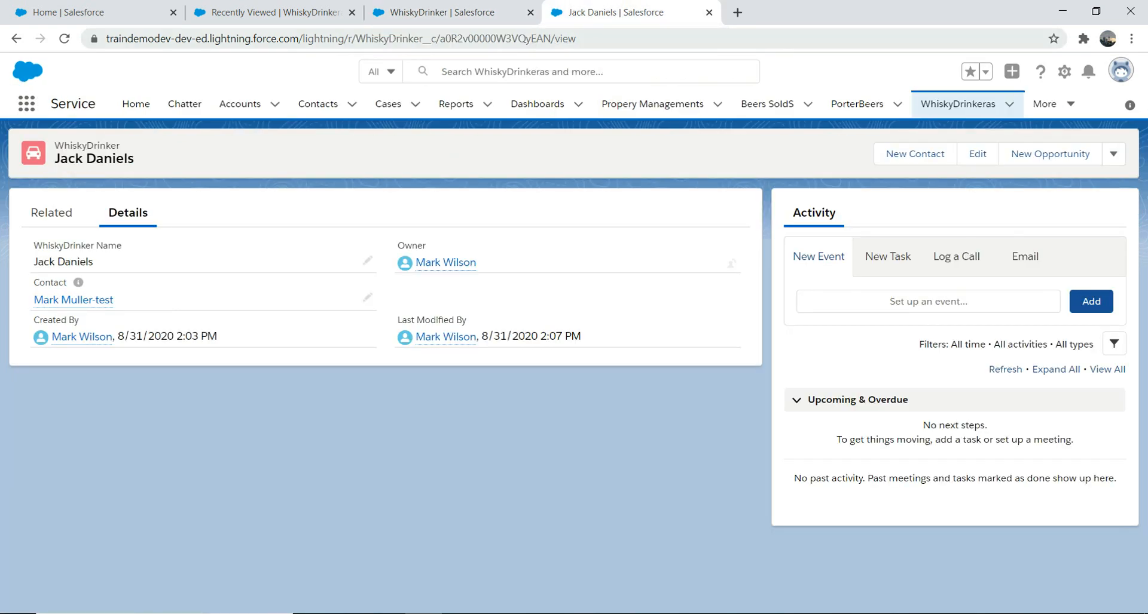
{"action": "left_click", "coordinate": [958, 104]}
{"action": "left_click", "coordinate": [658, 39]}
{"action": "key", "text": "Return"}
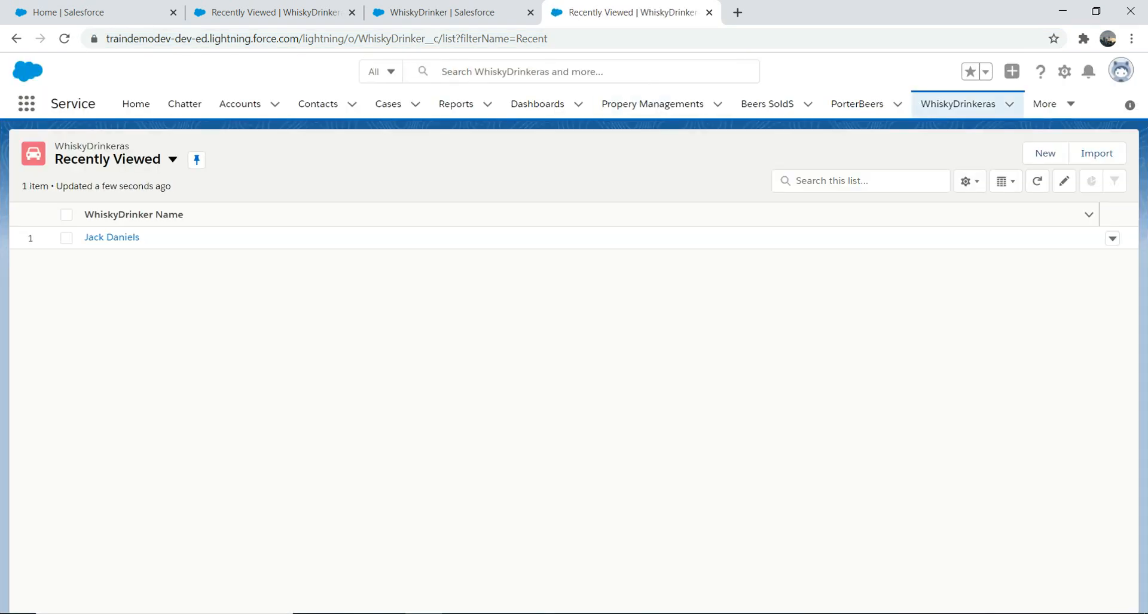
{"action": "left_click", "coordinate": [1045, 153]}
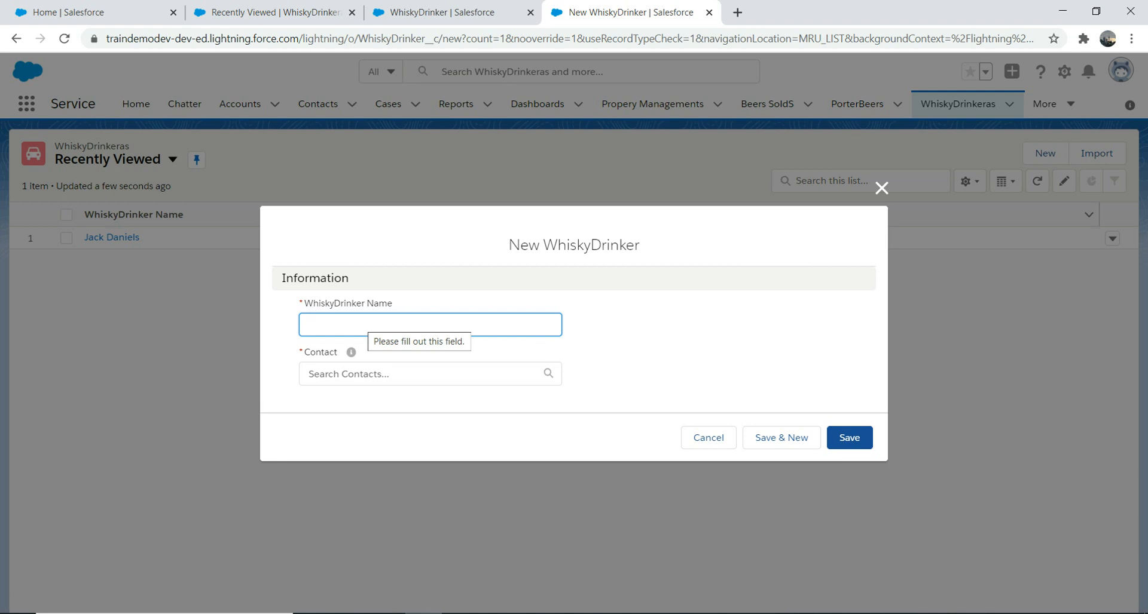
- Enter 'Chivas Regal' as the new WhiskyDrinker's name, correcting the typo
{"action": "type", "text": "M"}
{"action": "key", "text": "BackSpace"}
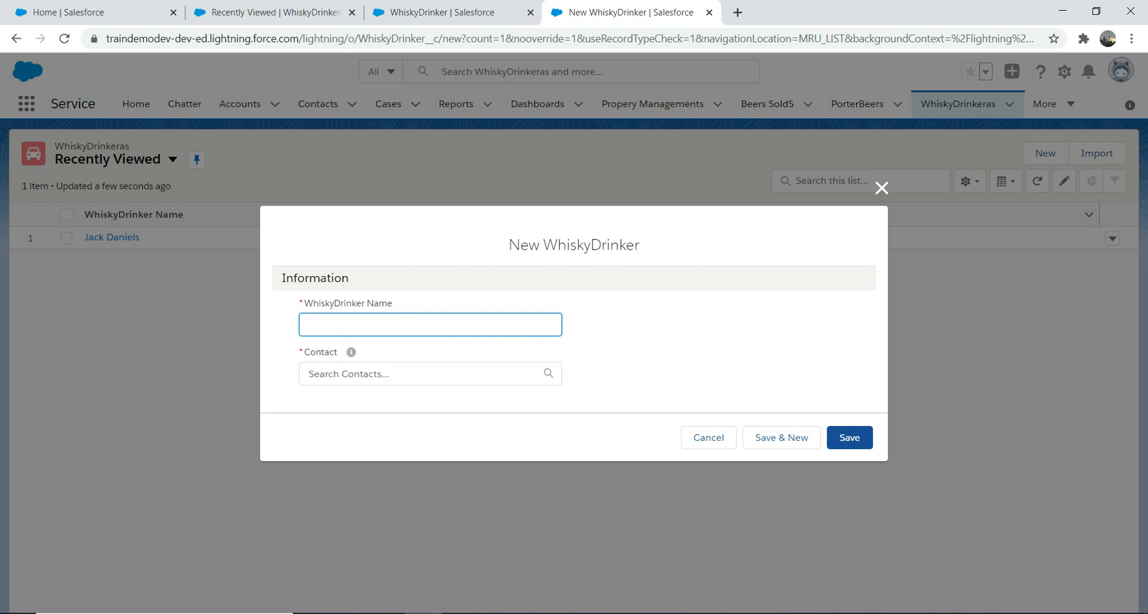
{"action": "type", "text": "Chival Regal"}
{"action": "left_click", "coordinate": [336, 325]}
{"action": "key", "text": "BackSpace"}
{"action": "type", "text": "s"}
- Pick a contact in the Contact lookup, save, and close the form after the OwnerId error
{"action": "key", "text": "Tab"}
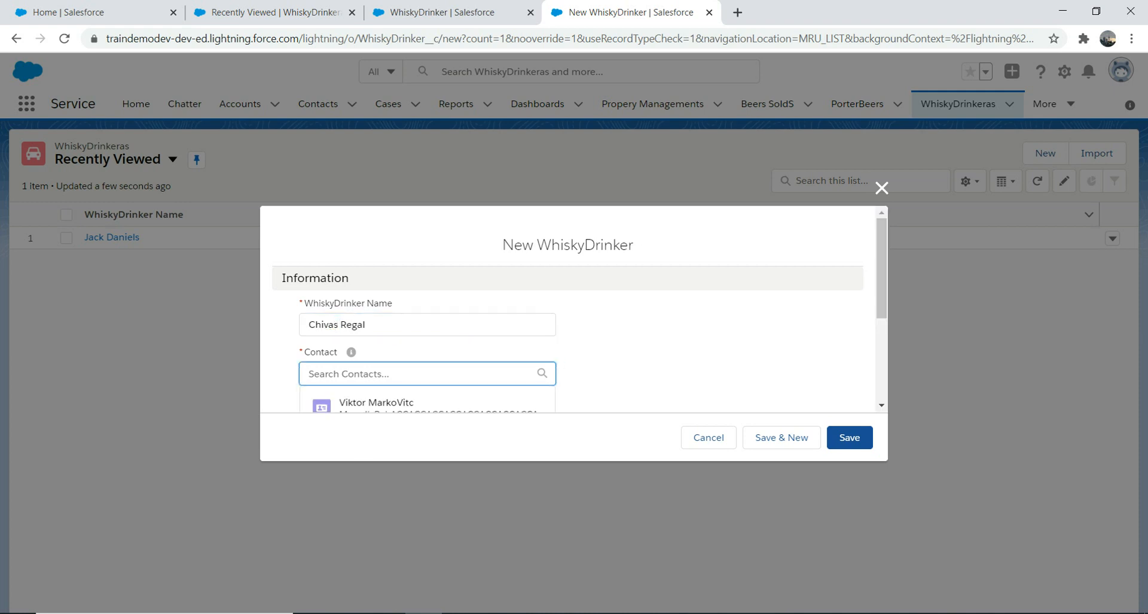
{"action": "left_click", "coordinate": [881, 406]}
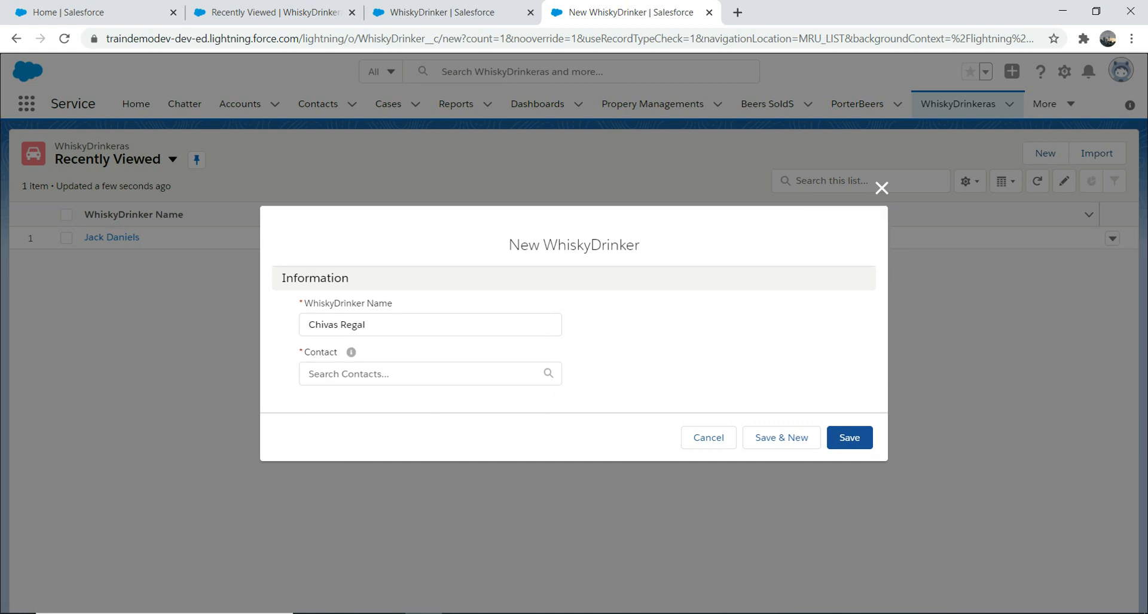
{"action": "left_click", "coordinate": [419, 374]}
{"action": "left_click", "coordinate": [382, 404]}
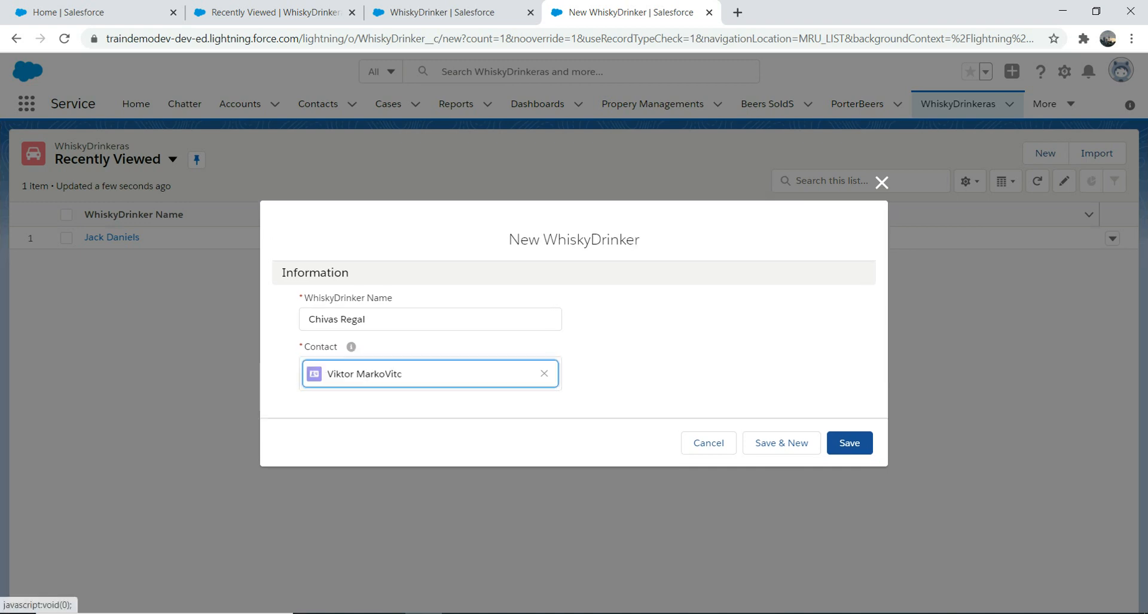
{"action": "left_click", "coordinate": [849, 443]}
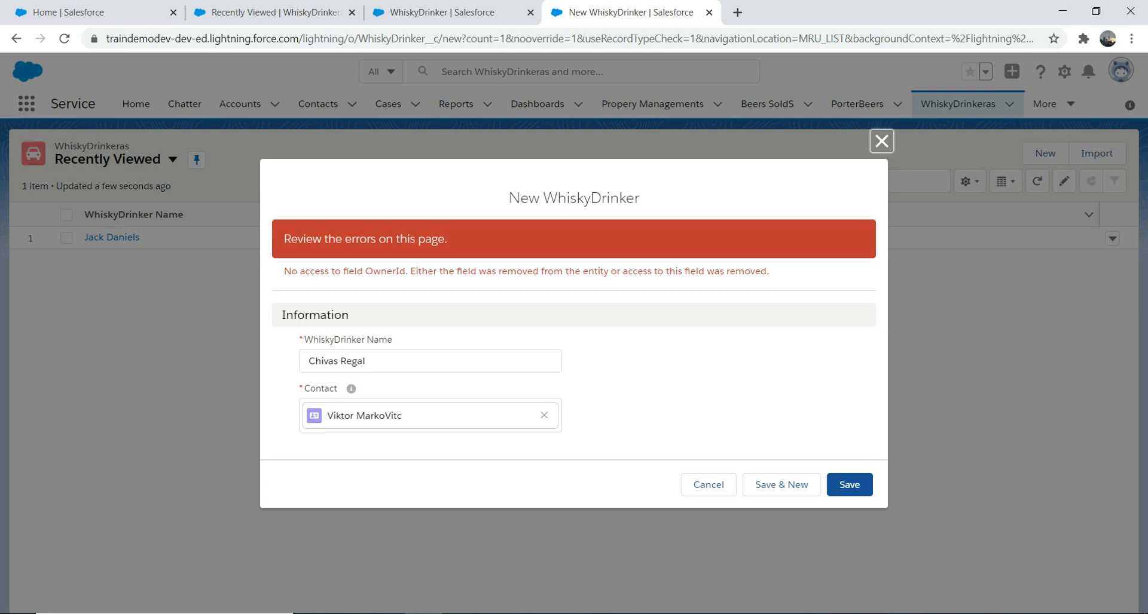
{"action": "left_click", "coordinate": [881, 141]}
- Reload the WhiskyDrinkeras list, then open Setup in a new tab from the gear menu
{"action": "left_click", "coordinate": [604, 39]}
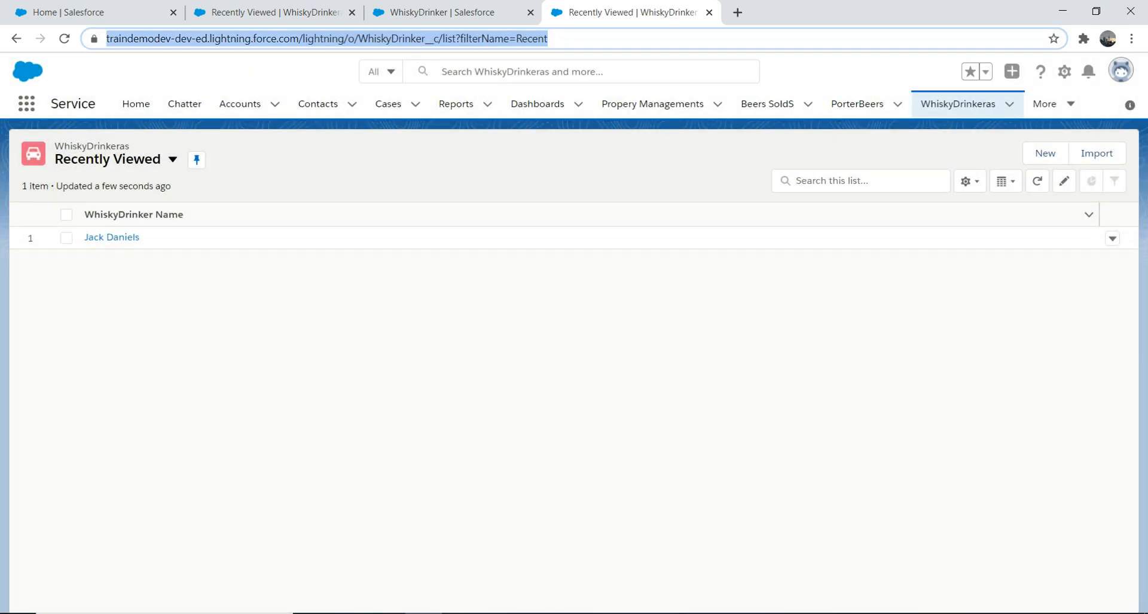
{"action": "key", "text": "Return"}
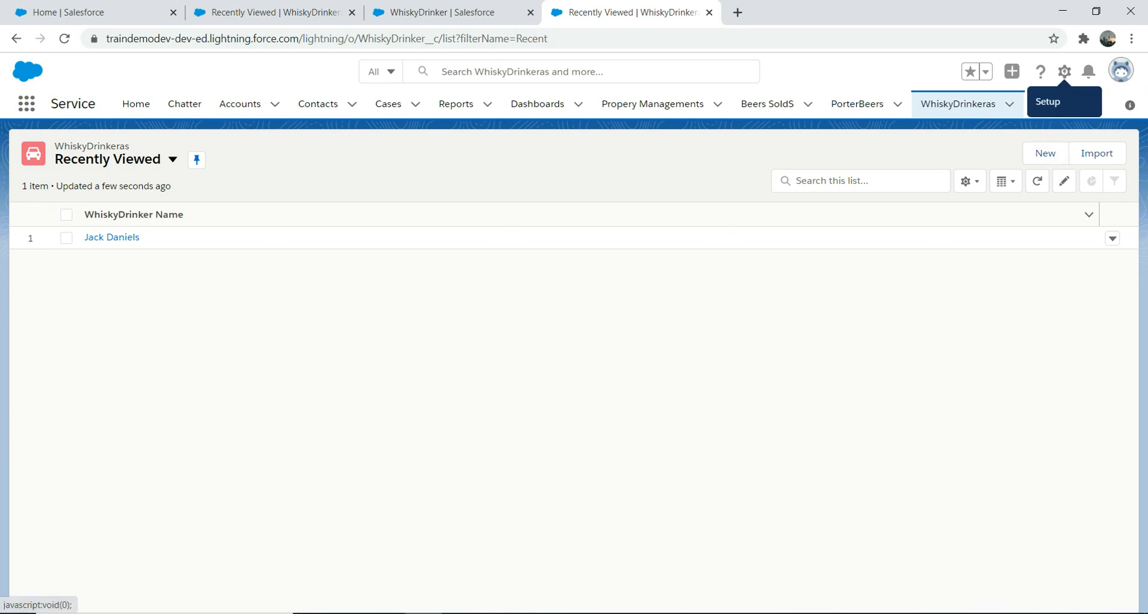
{"action": "left_click", "coordinate": [1064, 71]}
{"action": "left_click", "coordinate": [1016, 112]}
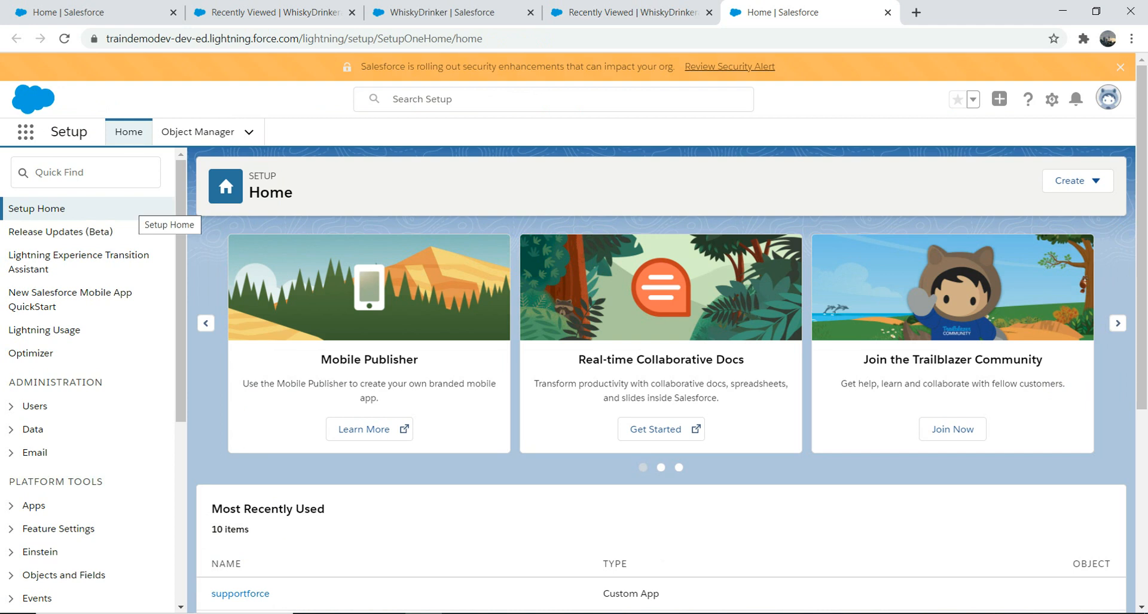
- Find Users in Setup and log in as the Custom: SysAdmin test user
{"action": "left_click", "coordinate": [85, 173]}
{"action": "type", "text": "user"}
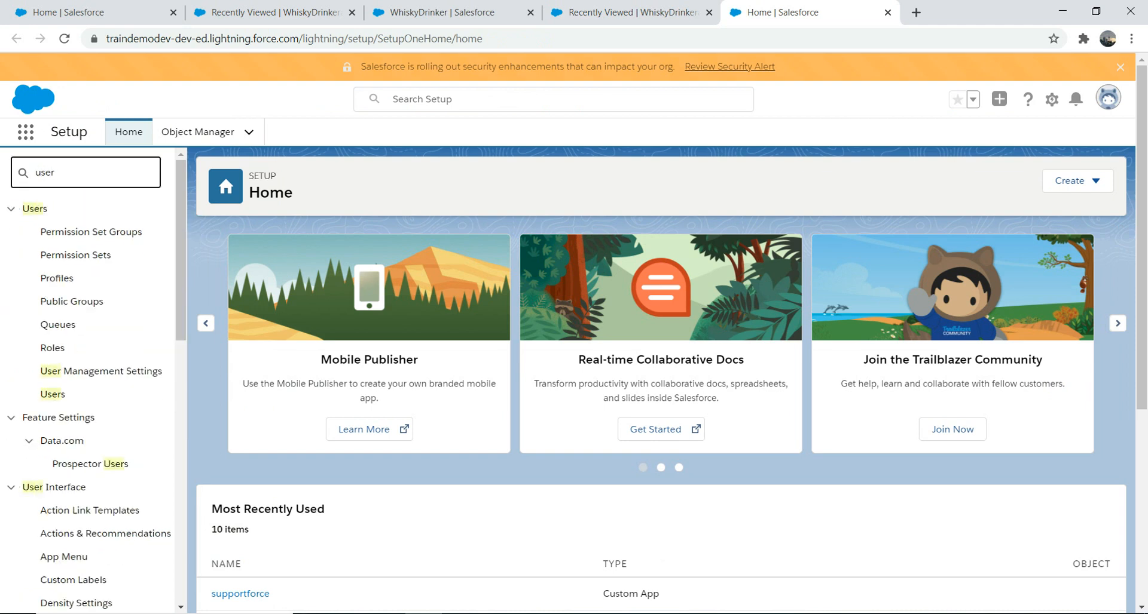
{"action": "left_click", "coordinate": [53, 395]}
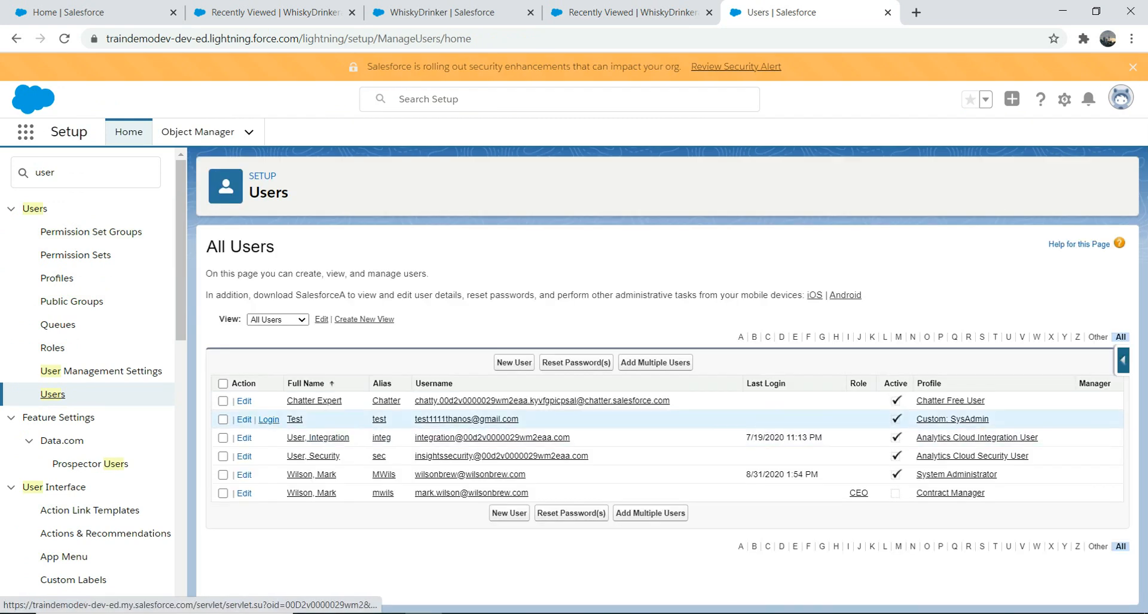
{"action": "left_click", "coordinate": [268, 420]}
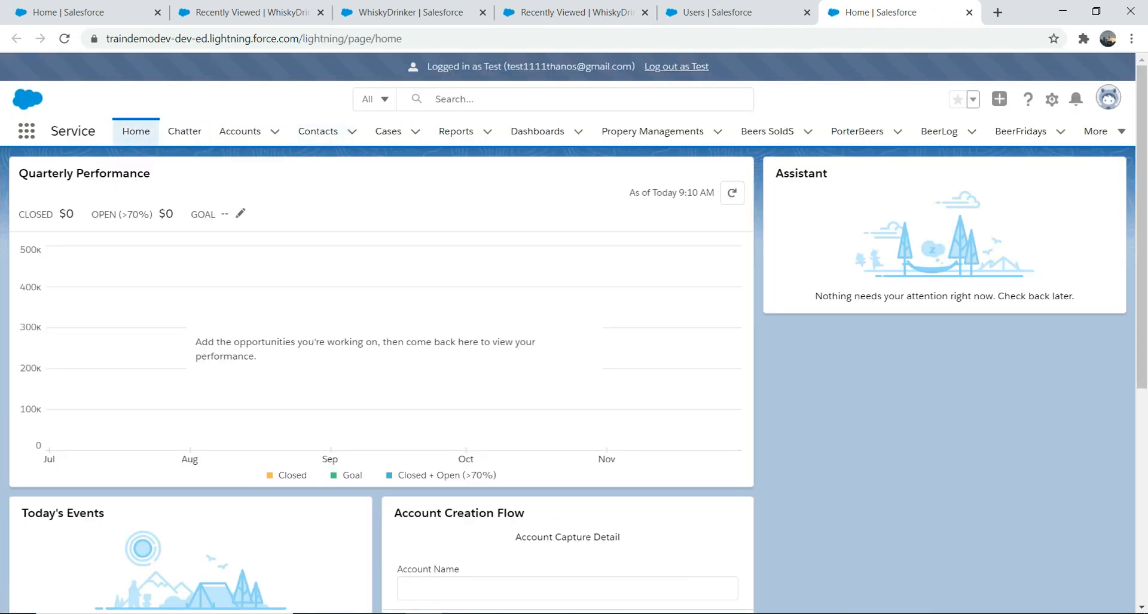
- As the test user, open WhiskyDrinkeras and switch the list view to All, showing only Jack Daniels
{"action": "left_click", "coordinate": [26, 131]}
{"action": "type", "text": "whi"}
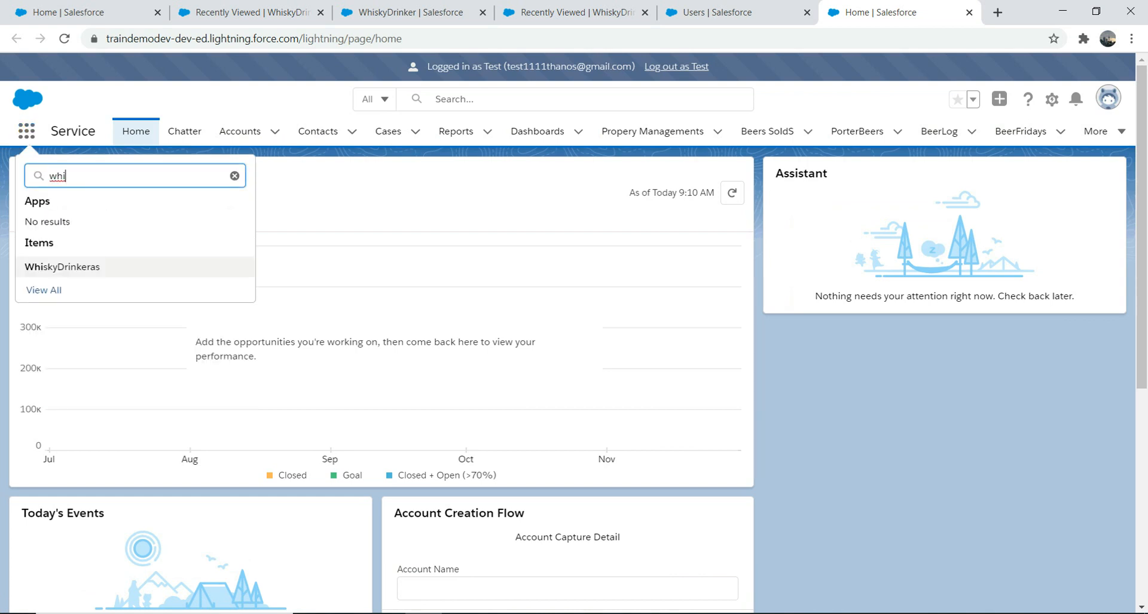
{"action": "left_click", "coordinate": [62, 267]}
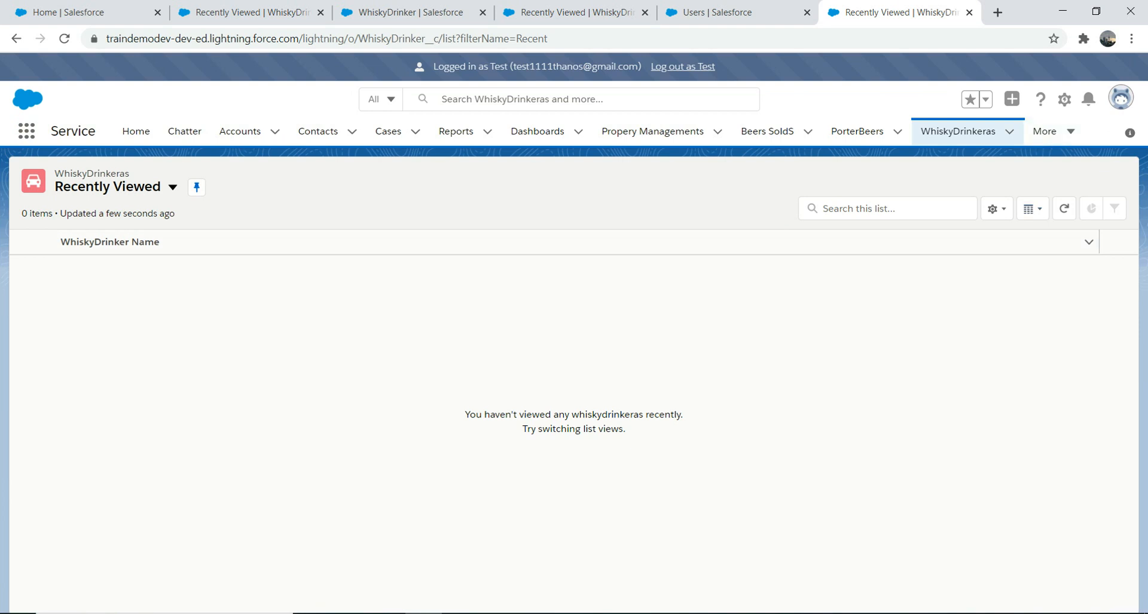
{"action": "left_click", "coordinate": [172, 187]}
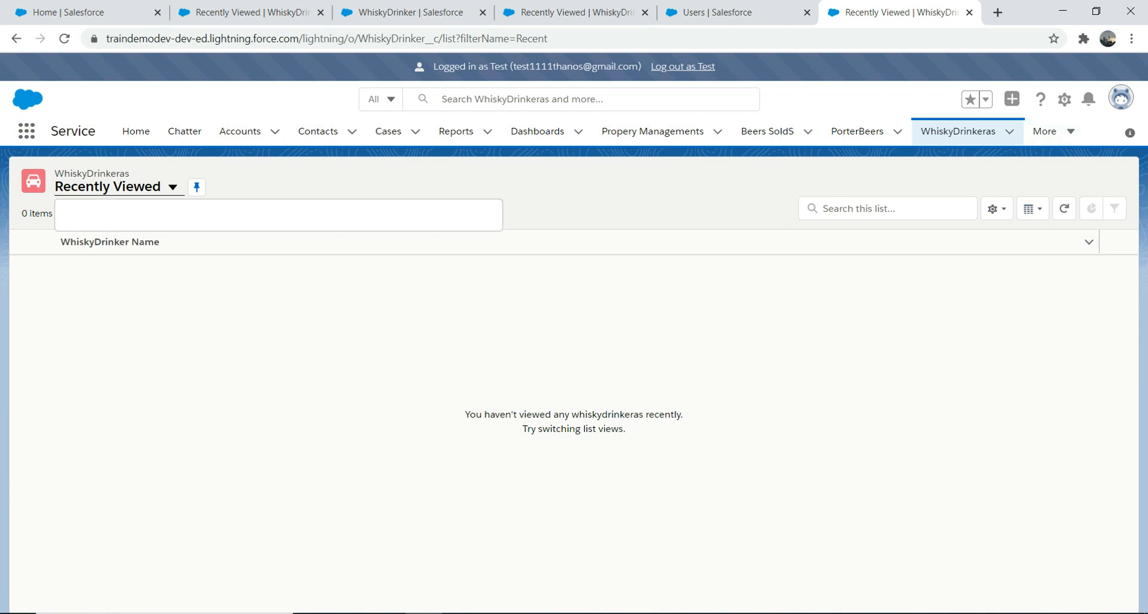
{"action": "left_click", "coordinate": [90, 233]}
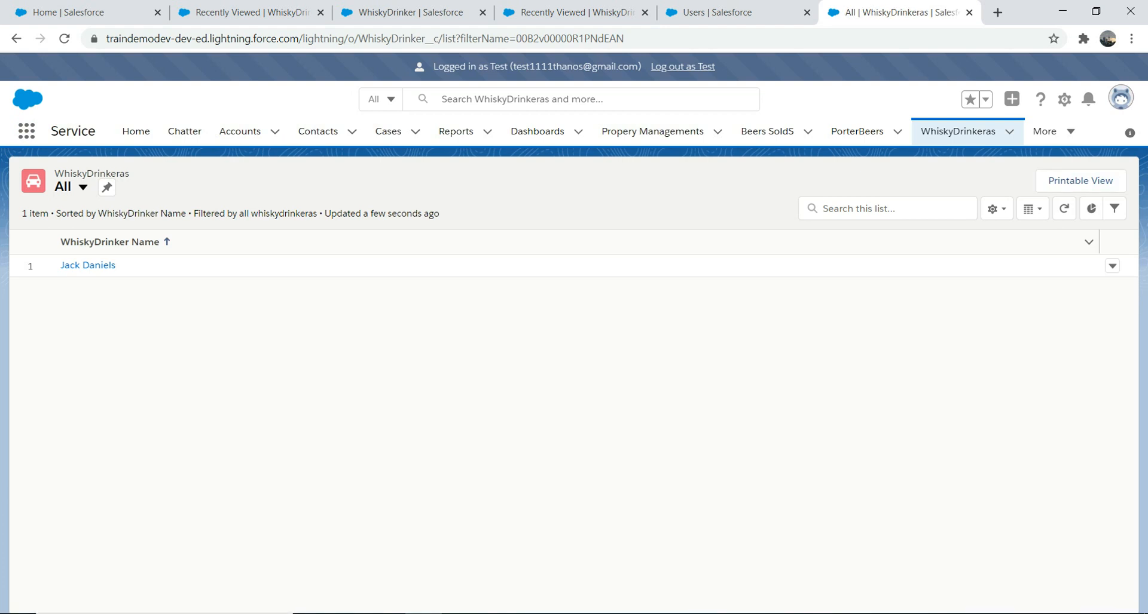
{"action": "left_click", "coordinate": [1121, 98]}
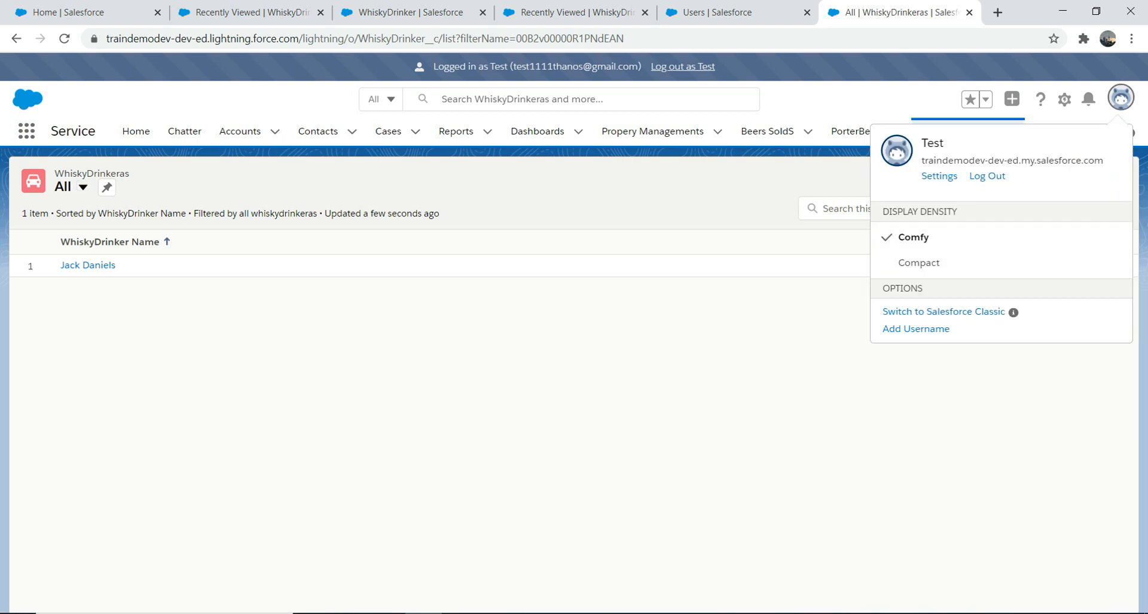
- Log out of the test user and reopen the WhiskyDrinkeras list as the admin
{"action": "left_click", "coordinate": [987, 176]}
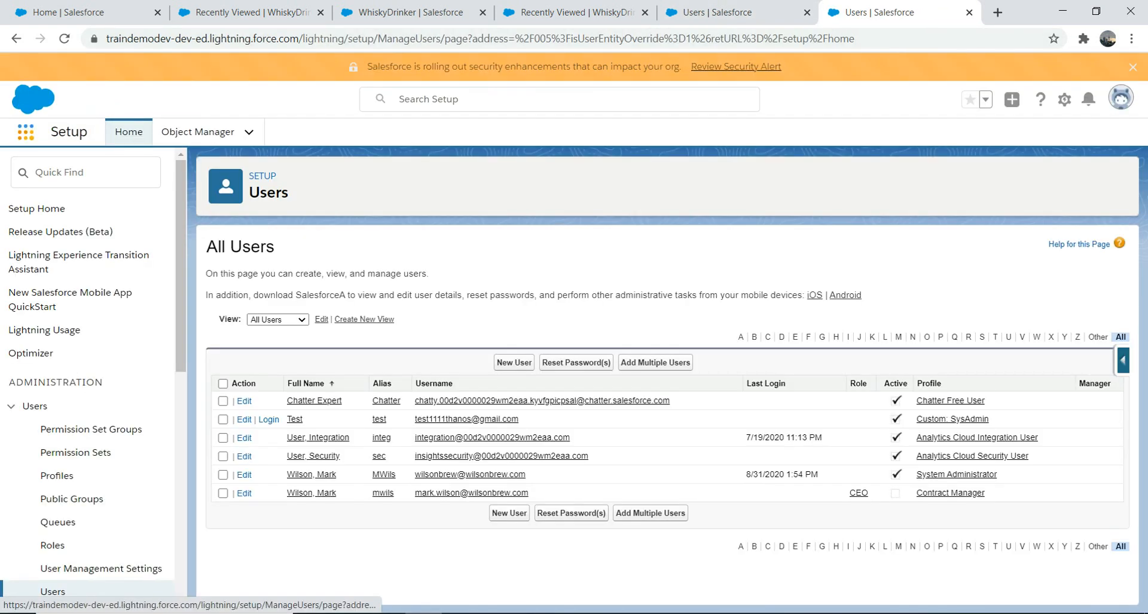
{"action": "left_click", "coordinate": [26, 132]}
{"action": "type", "text": "whis"}
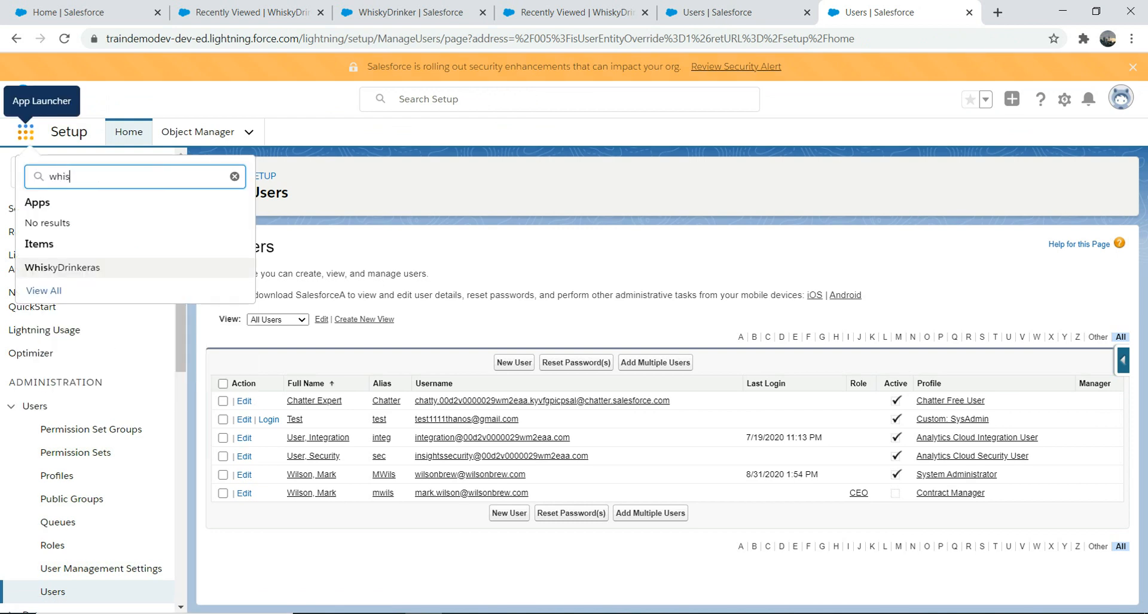
{"action": "left_click", "coordinate": [62, 268]}
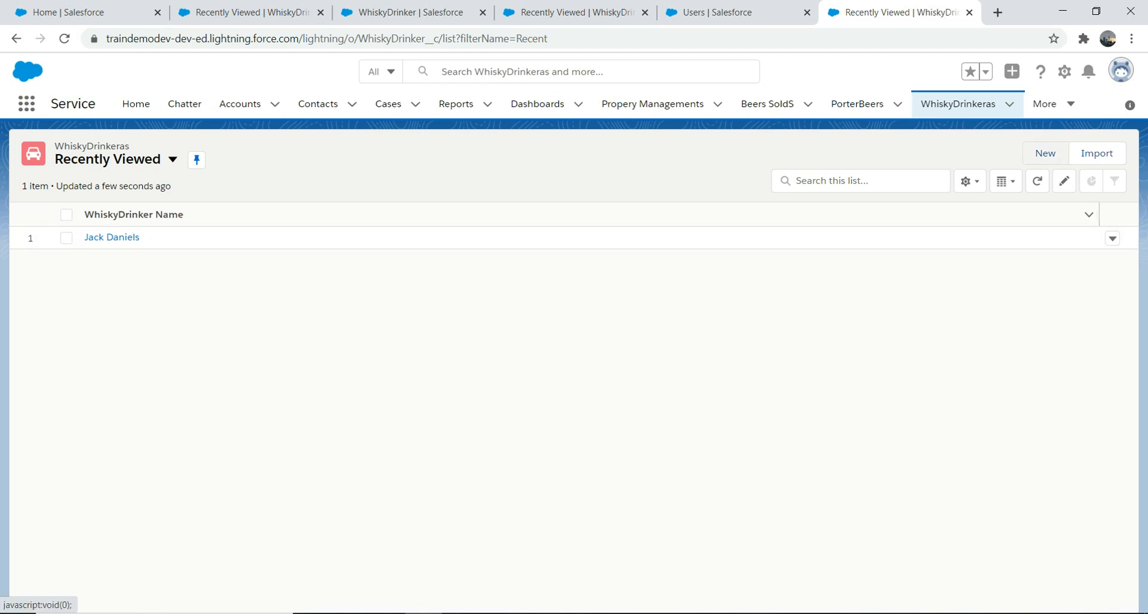
- Create a WhiskyDrinker named 'test' linked to the second suggested contact and save it
{"action": "left_click", "coordinate": [1045, 153]}
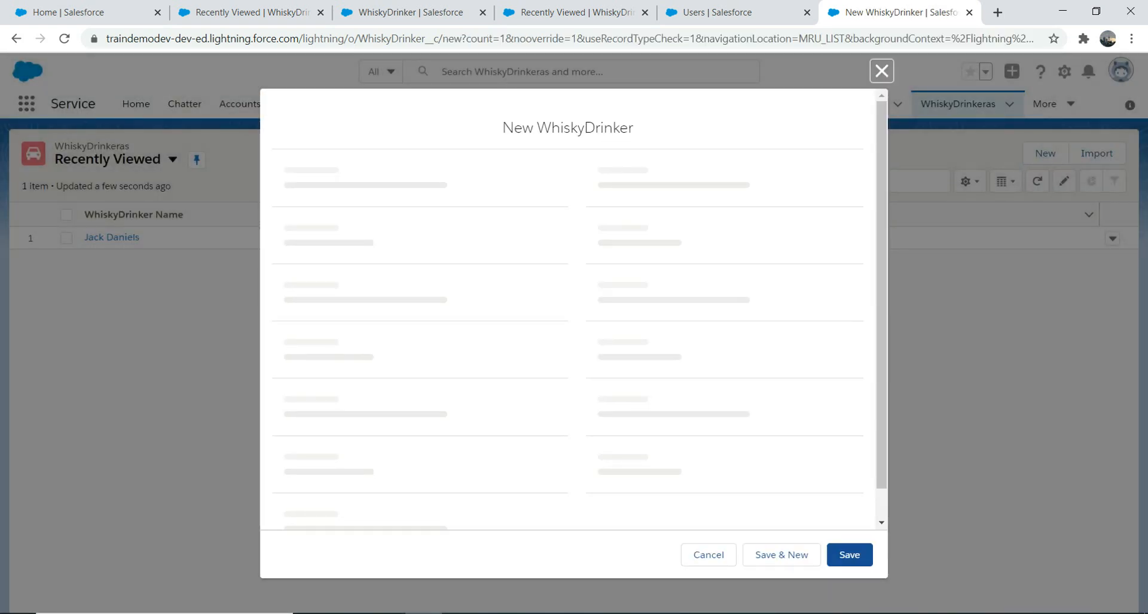
{"action": "type", "text": "test"}
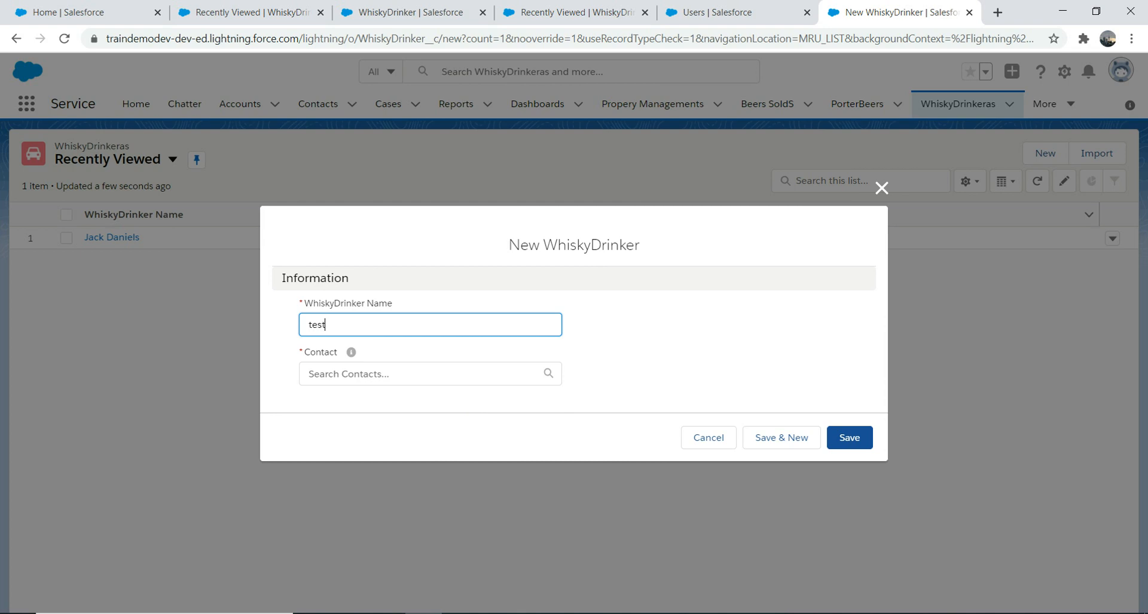
{"action": "left_click", "coordinate": [423, 374]}
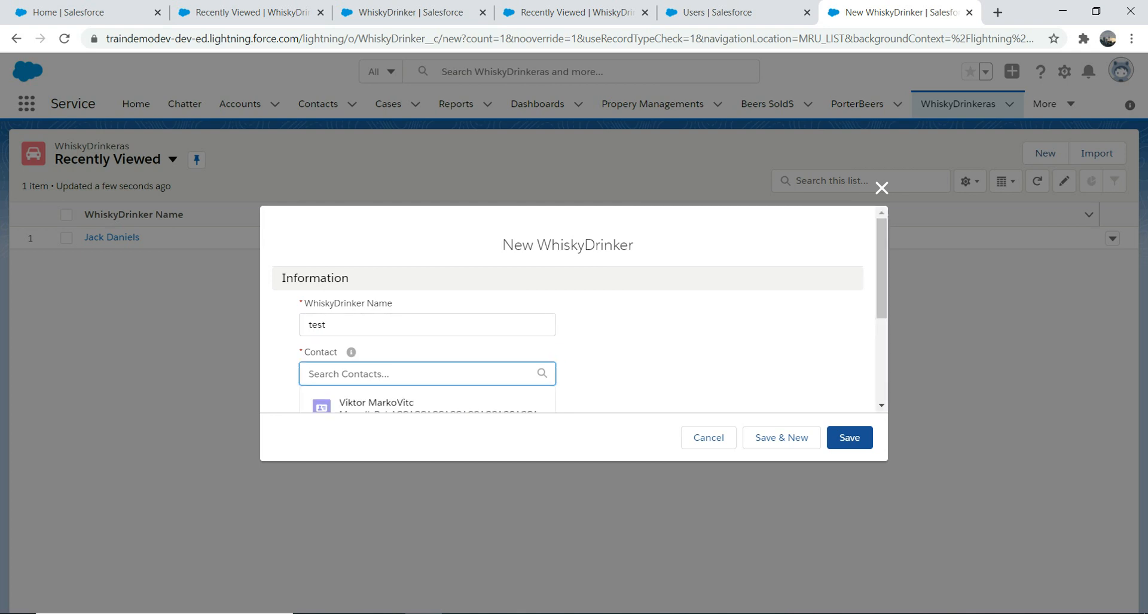
{"action": "left_click", "coordinate": [419, 404]}
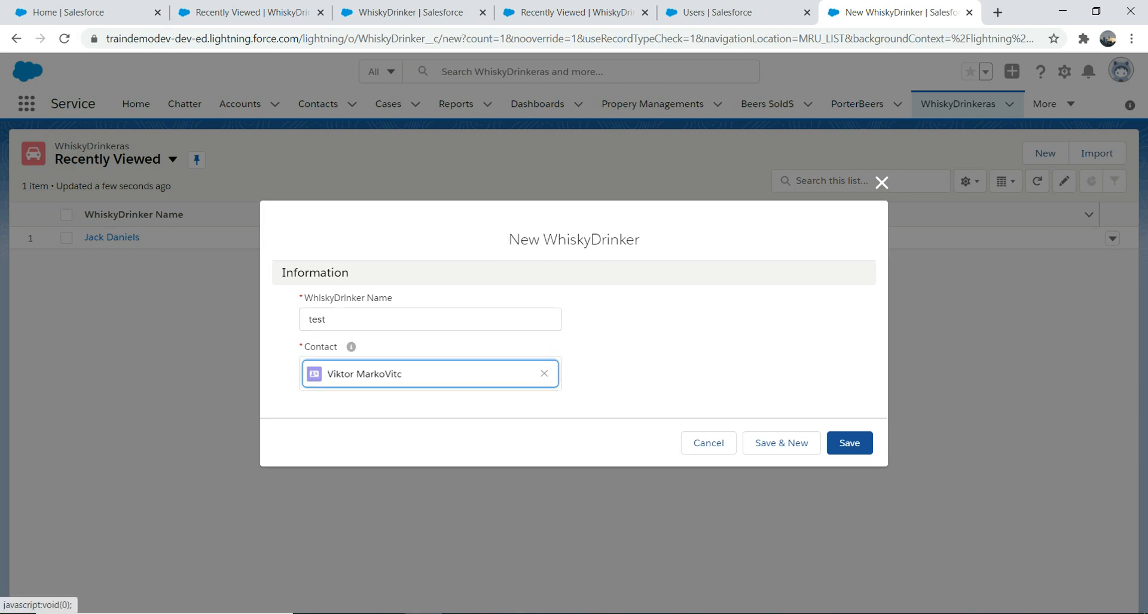
{"action": "left_click", "coordinate": [544, 374]}
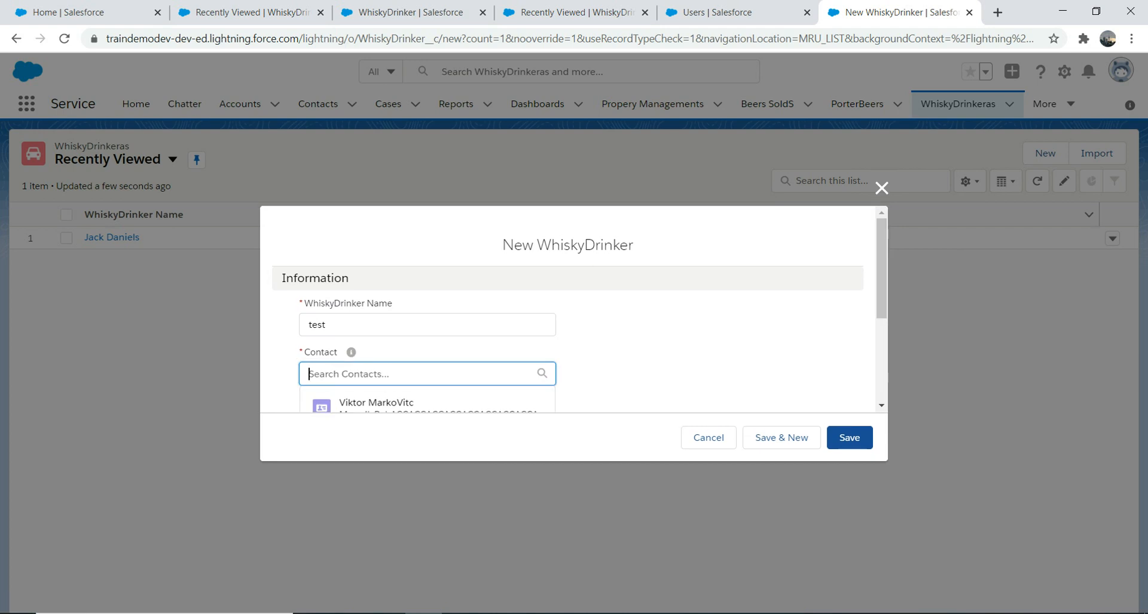
{"action": "left_click", "coordinate": [881, 278]}
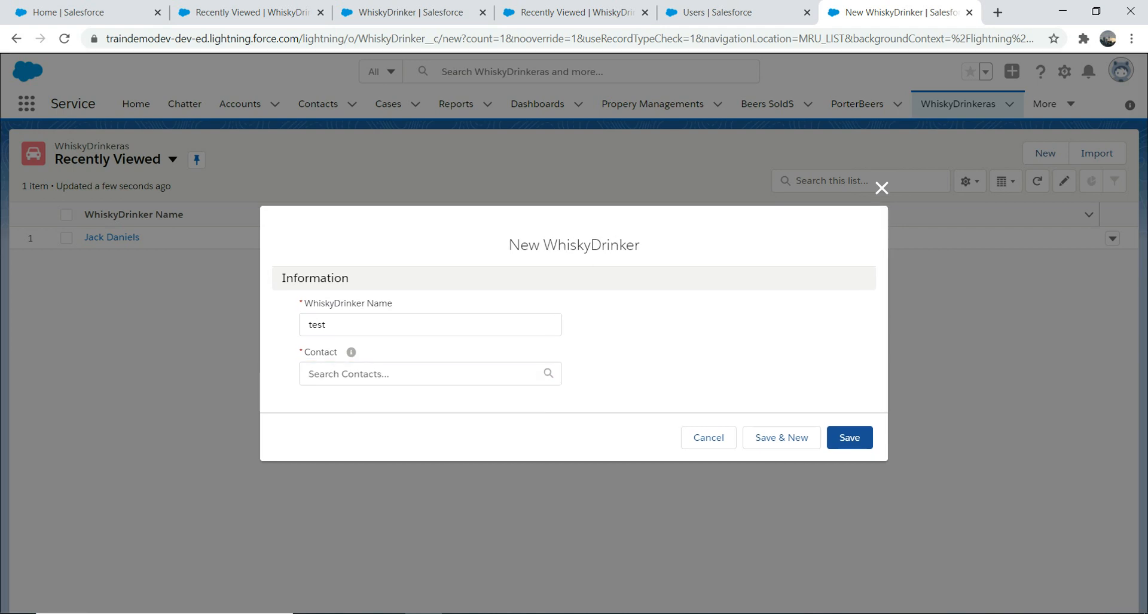
{"action": "left_click", "coordinate": [424, 374]}
{"action": "type", "text": "ma"}
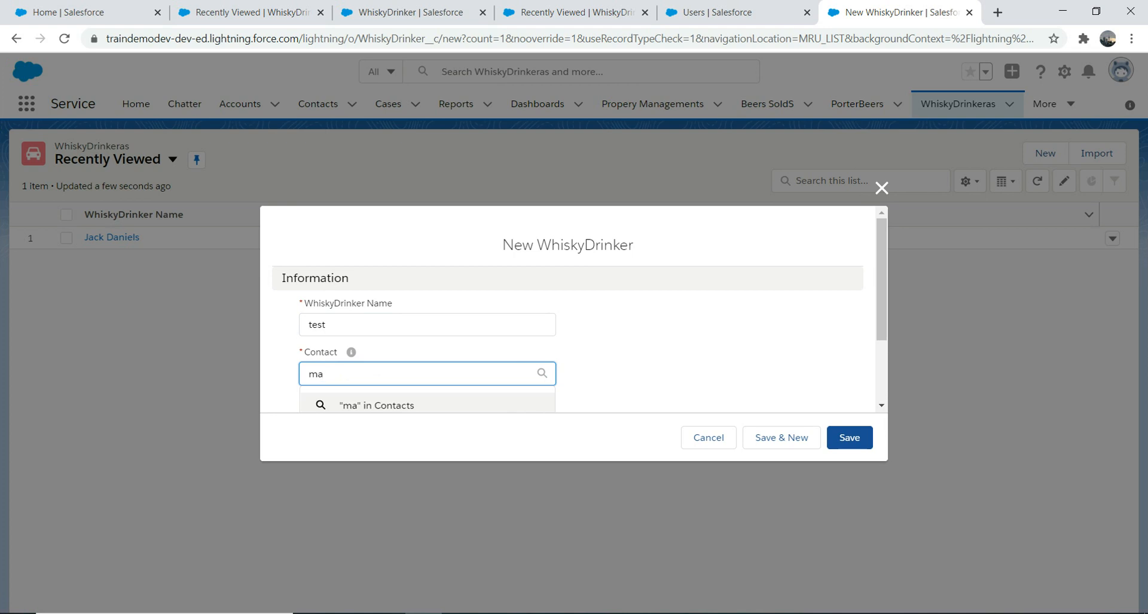
{"action": "key", "text": "BackSpace"}
{"action": "key", "text": "Down"}
{"action": "key", "text": "Down"}
{"action": "key", "text": "Down"}
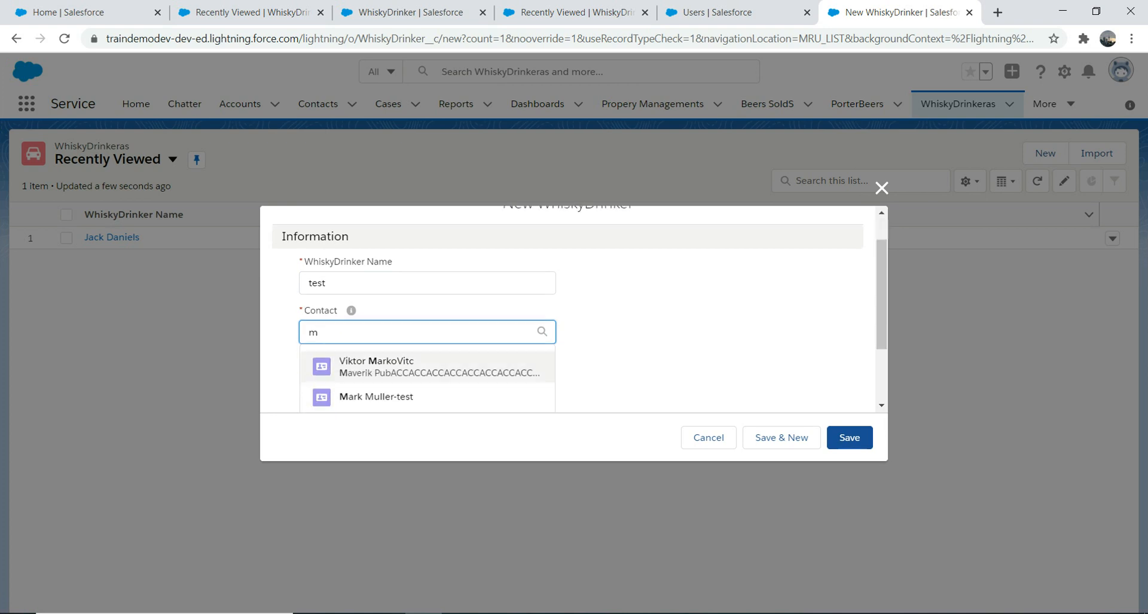
{"action": "left_click", "coordinate": [404, 397]}
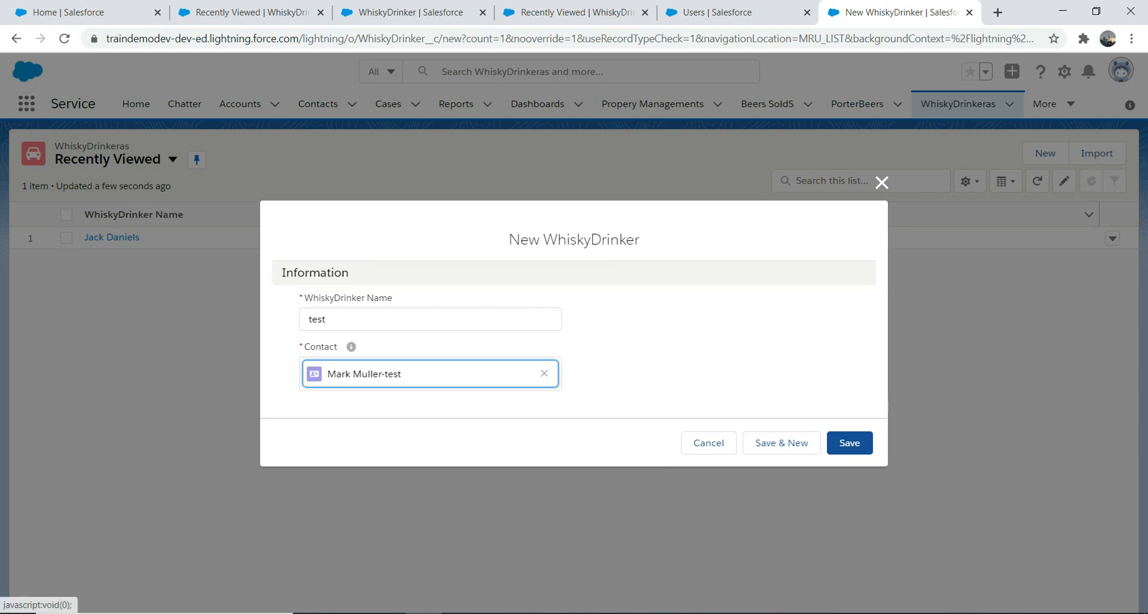
{"action": "left_click", "coordinate": [848, 443]}
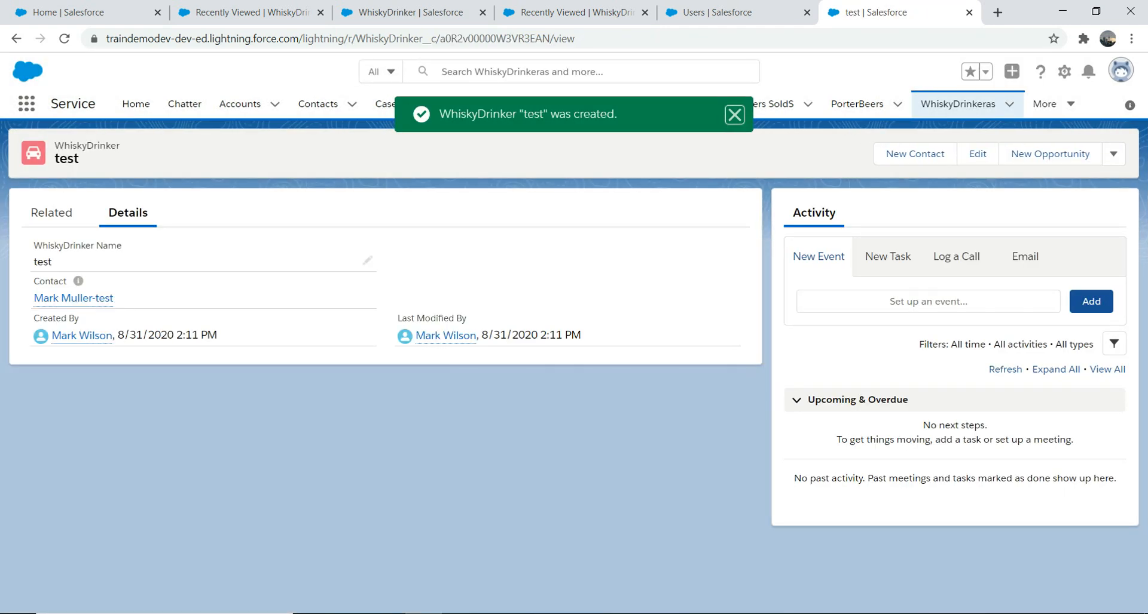
- Close the test record's edit form unchanged, return to the list, and start another new WhiskyDrinker
{"action": "left_click", "coordinate": [977, 153]}
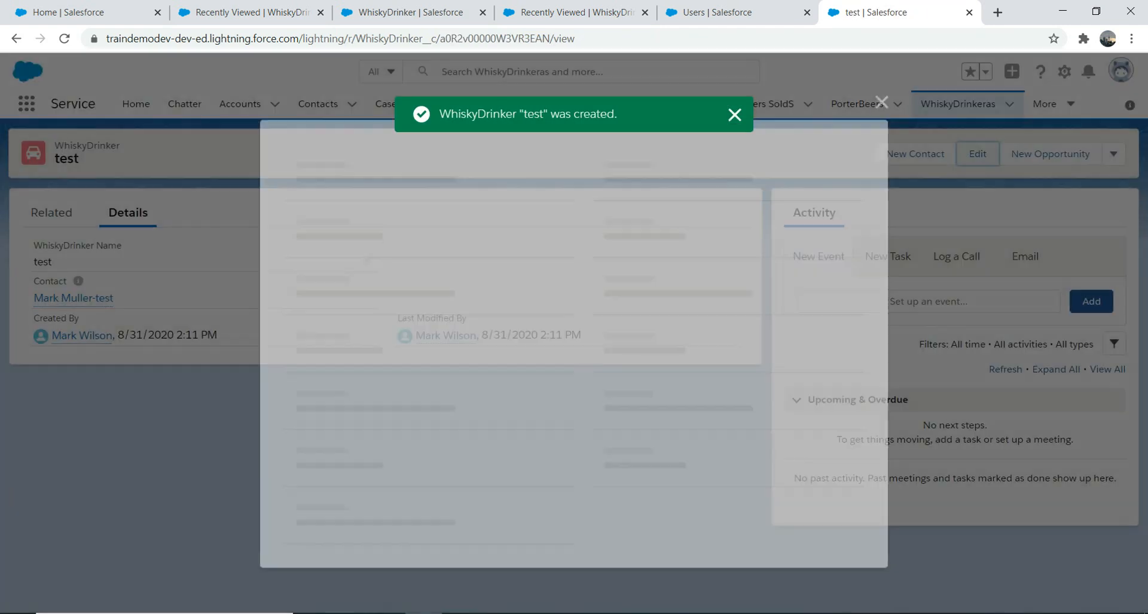
{"action": "left_click", "coordinate": [881, 176]}
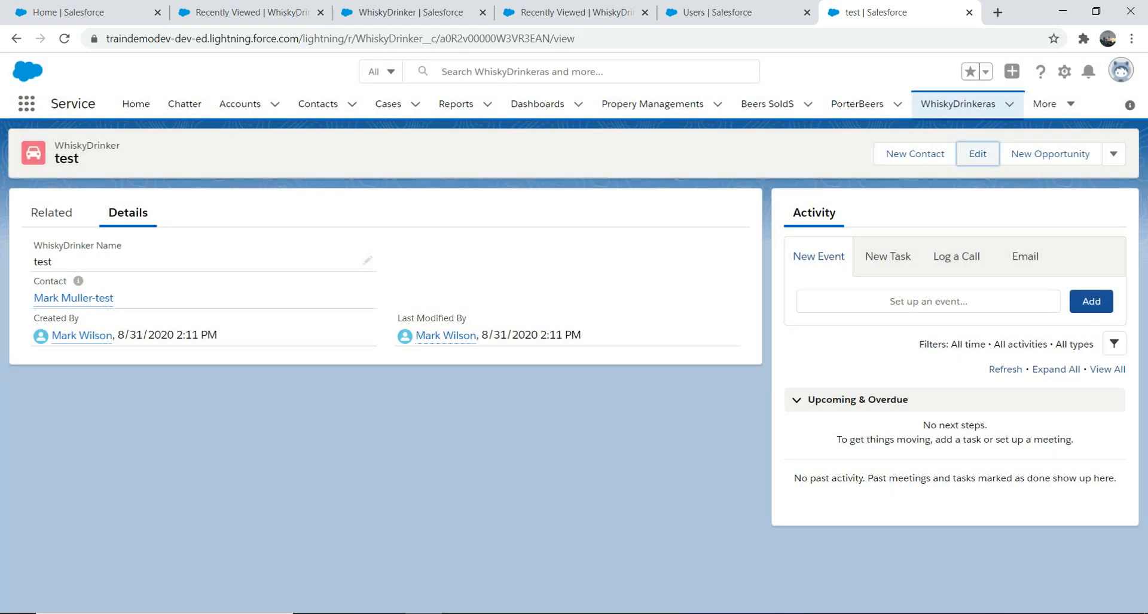
{"action": "left_click", "coordinate": [958, 104]}
{"action": "left_click", "coordinate": [1044, 153]}
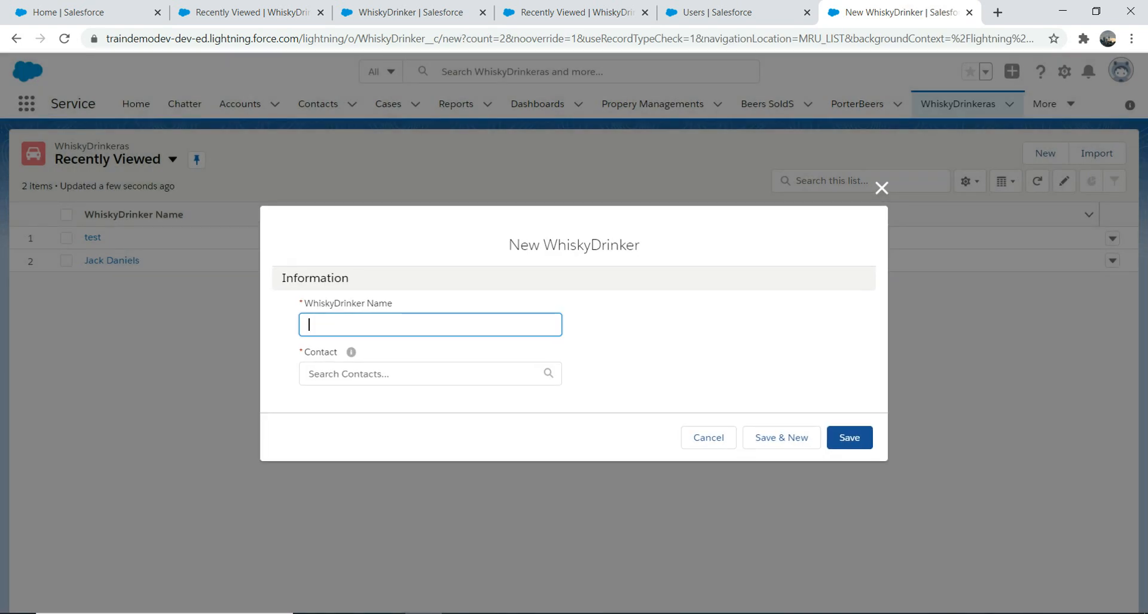
- Try saving a WhiskyDrinker named 'asdasdasd' with no Contact, see the required-field error, then cancel
{"action": "type", "text": "asdasdasd"}
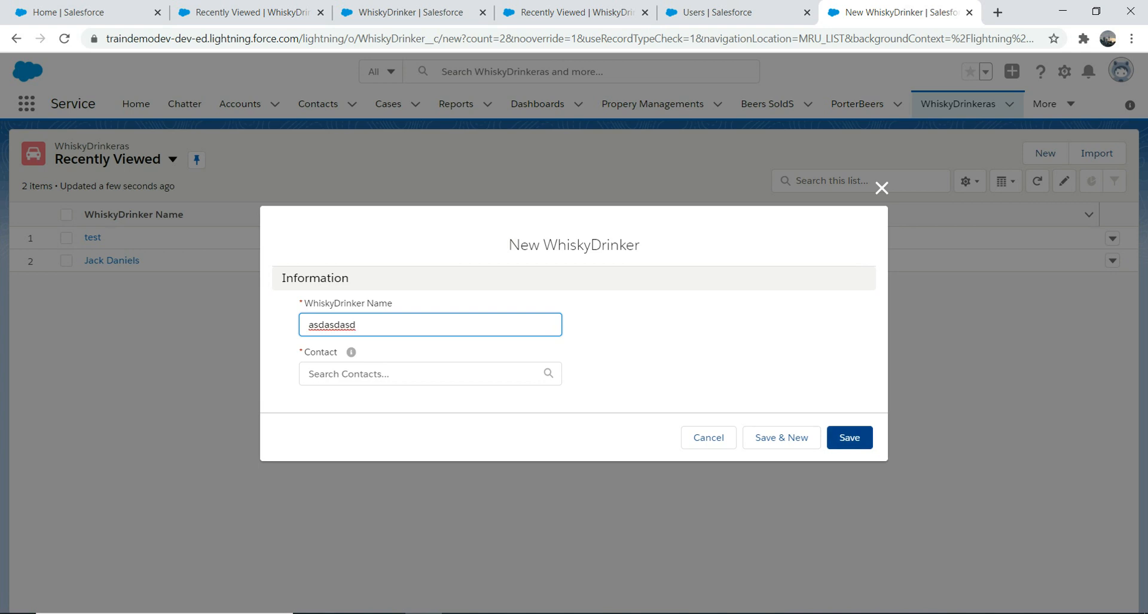
{"action": "left_click", "coordinate": [849, 438]}
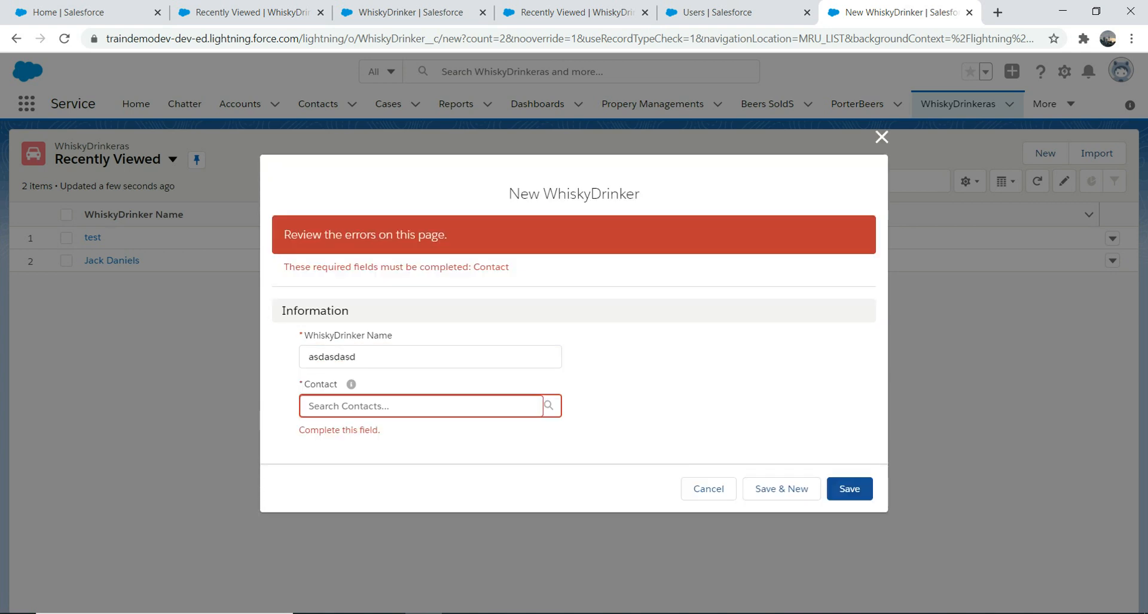
{"action": "left_click", "coordinate": [881, 137]}
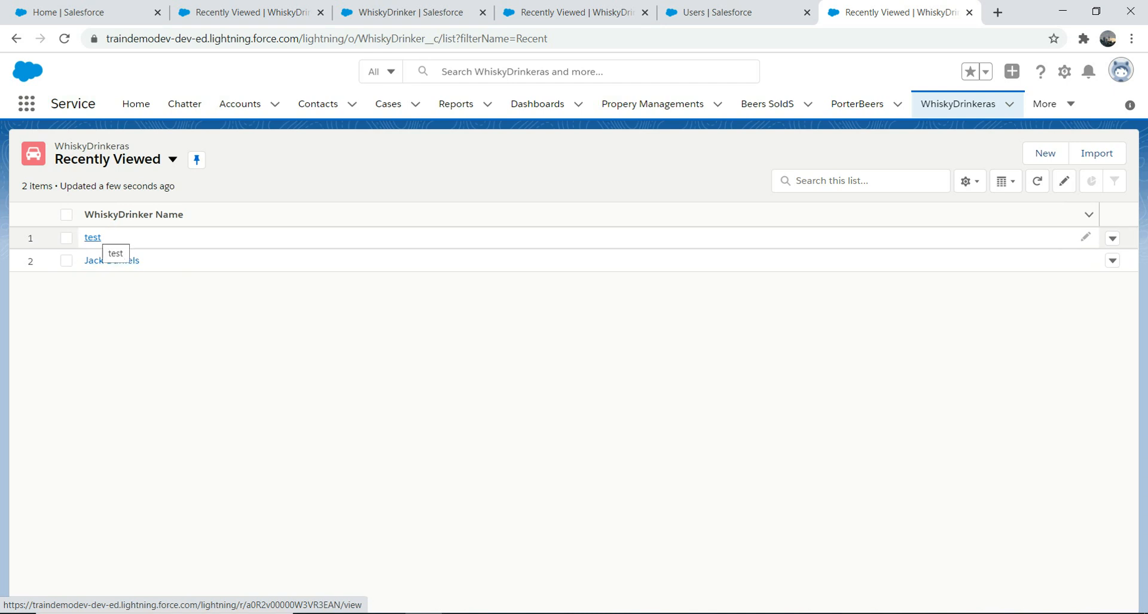
{"action": "left_click", "coordinate": [92, 237]}
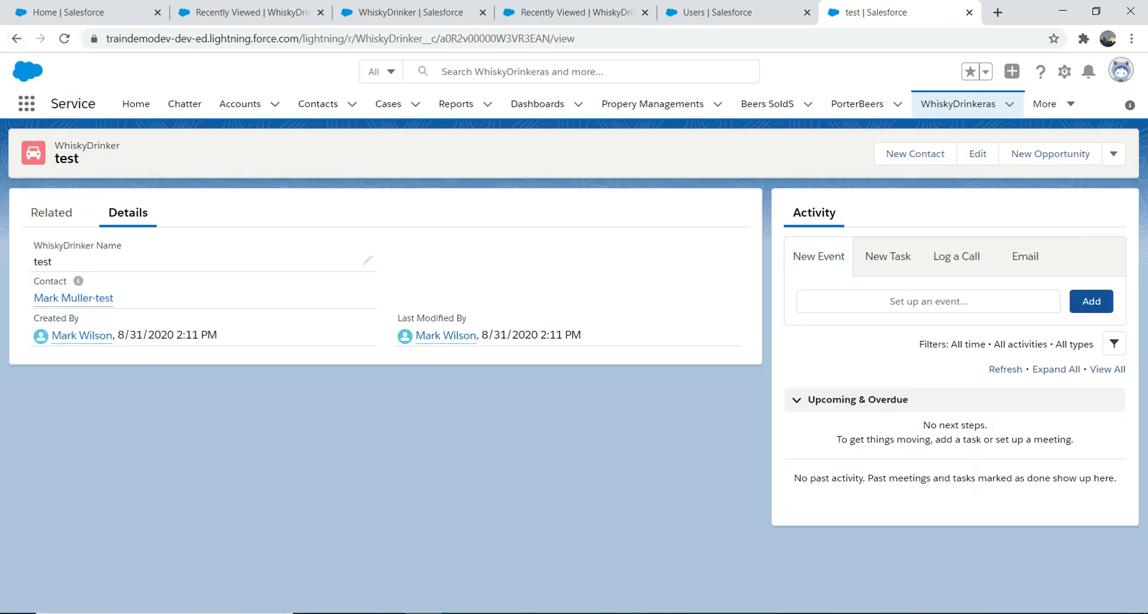
{"action": "left_click", "coordinate": [16, 39]}
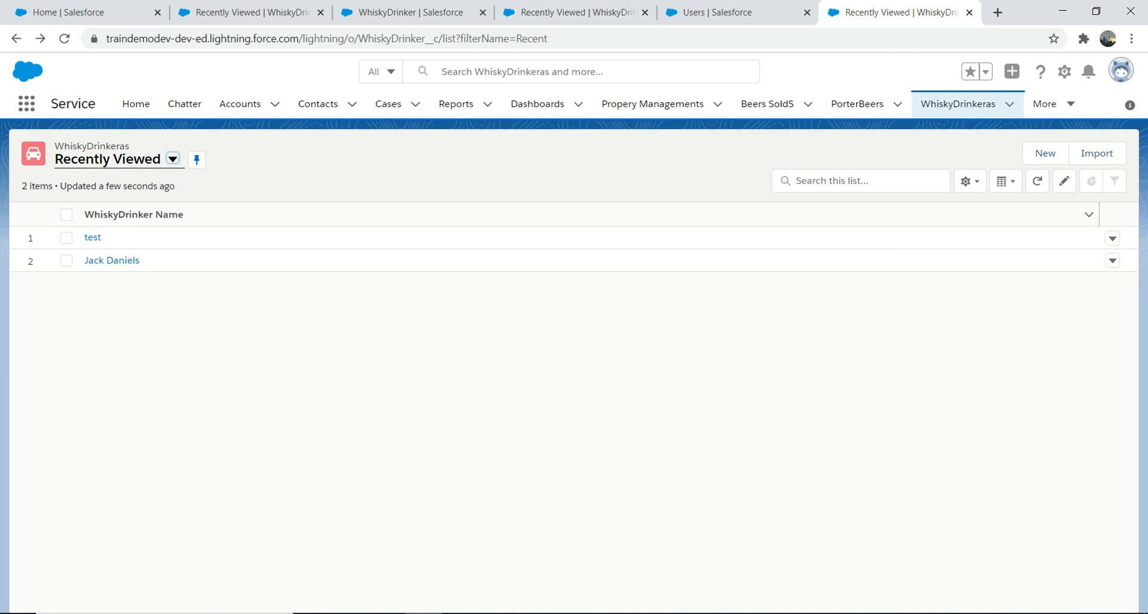
- Go to the WhiskyDrinker object's Fields & Relationships and bring up the Master-Detail Contact field's actions
{"action": "left_click", "coordinate": [1064, 71]}
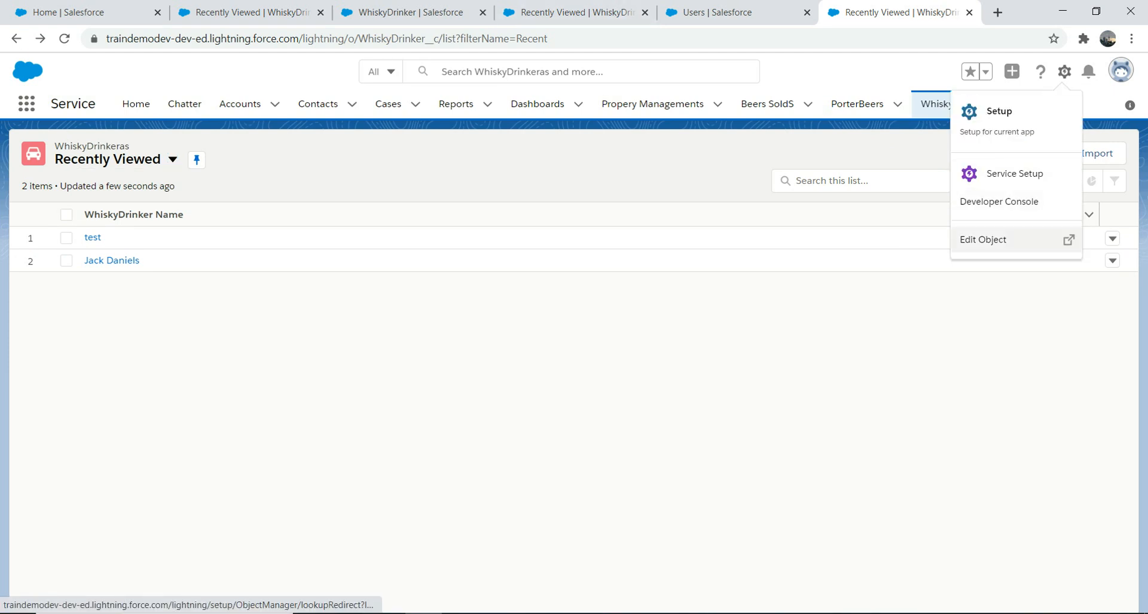
{"action": "left_click", "coordinate": [1004, 240]}
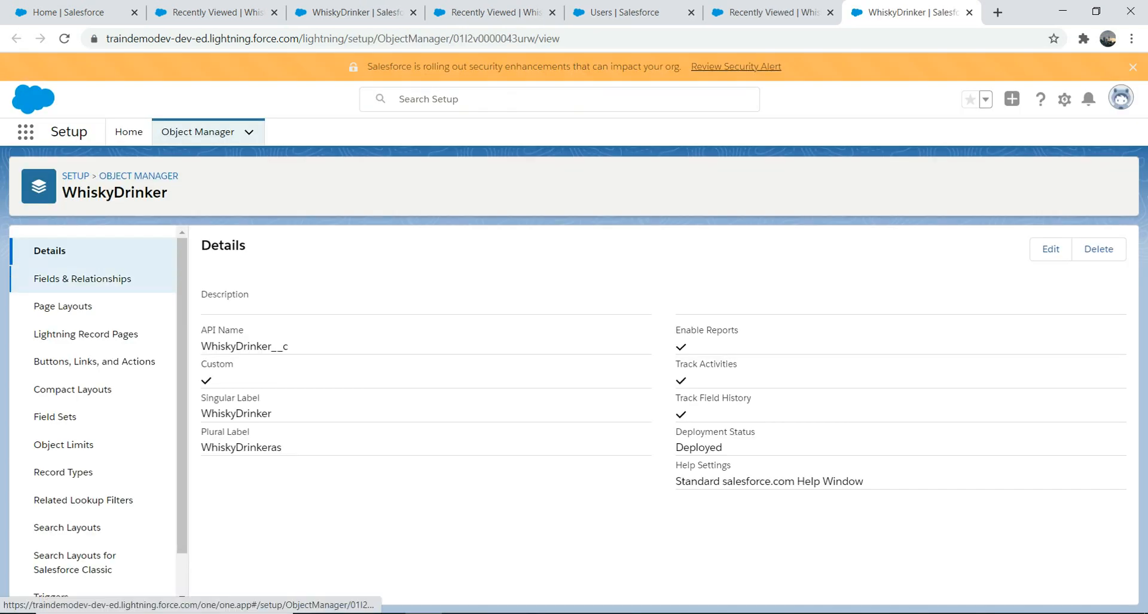
{"action": "left_click", "coordinate": [83, 279]}
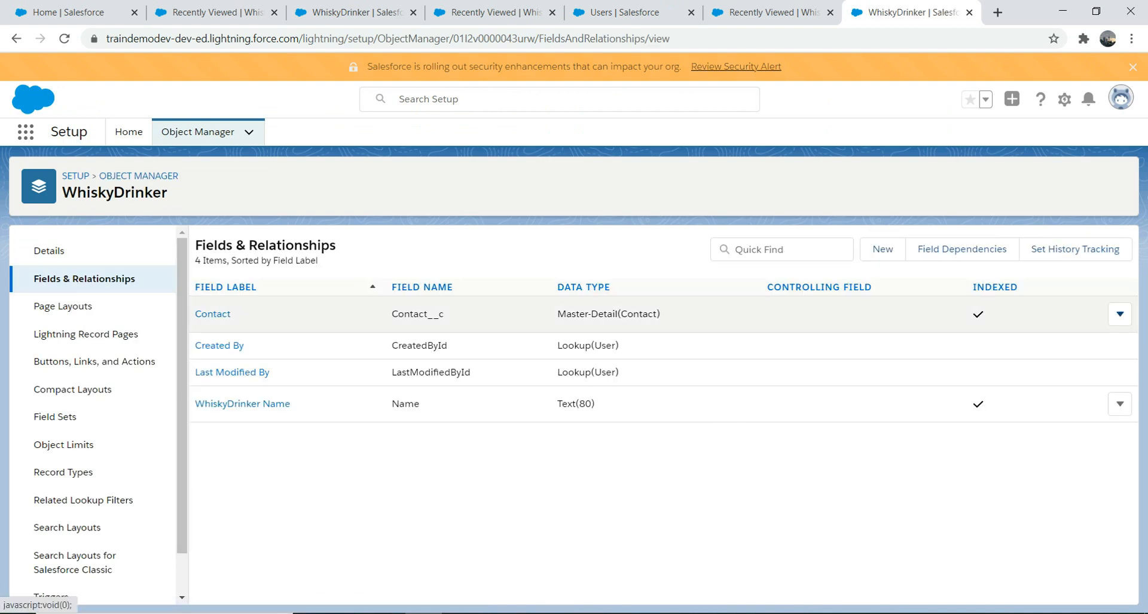
{"action": "left_click", "coordinate": [1120, 315]}
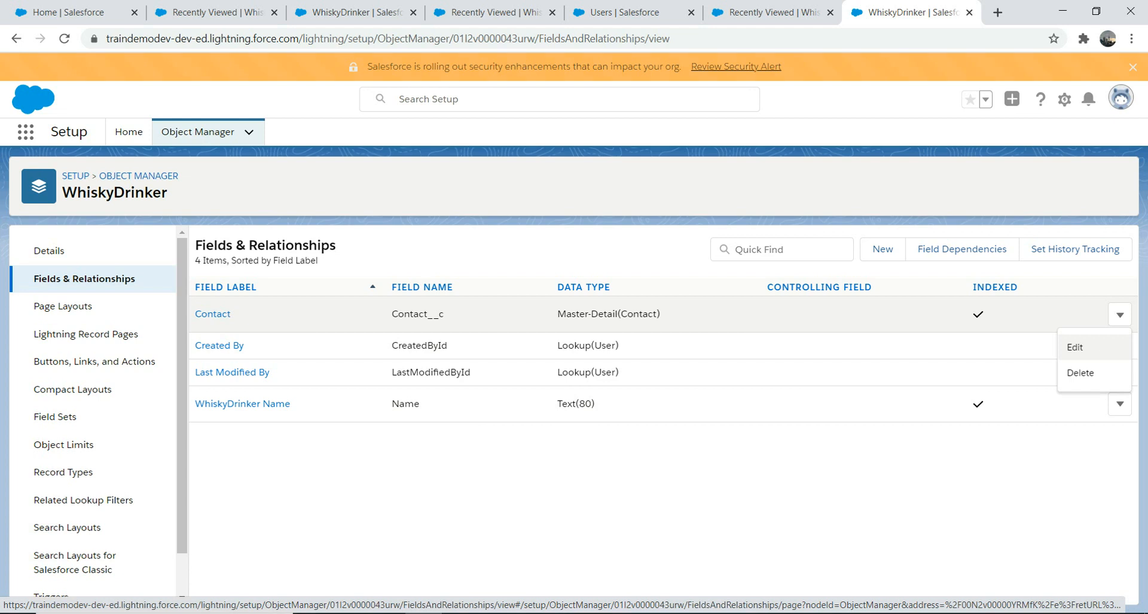
- Change the Contact field's type from Master-Detail to Lookup Relationship and save
{"action": "left_click", "coordinate": [1076, 347]}
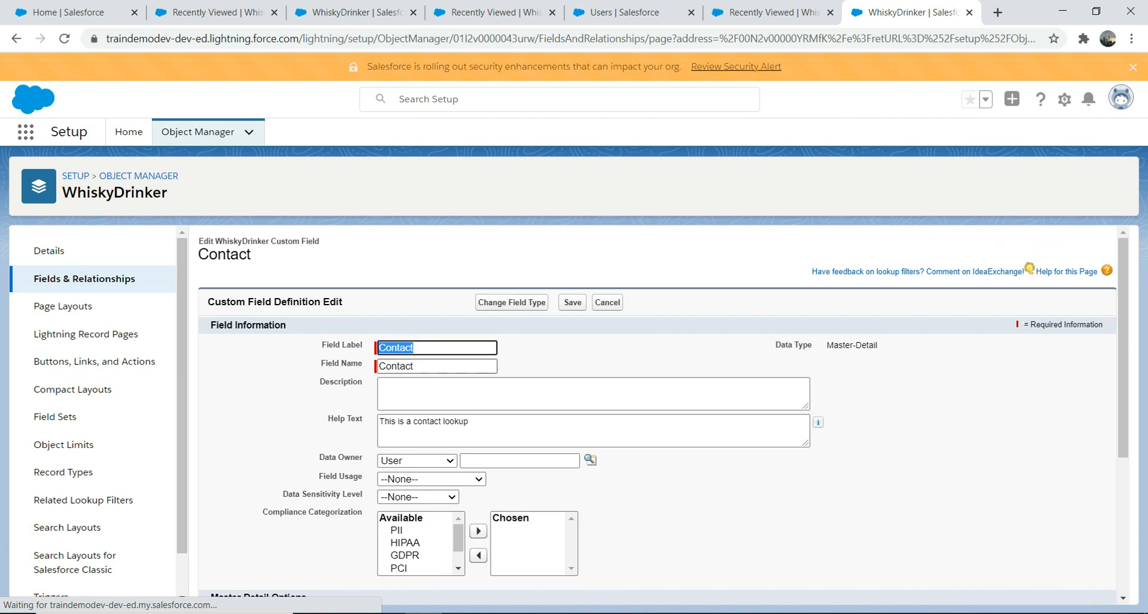
{"action": "left_click", "coordinate": [511, 302]}
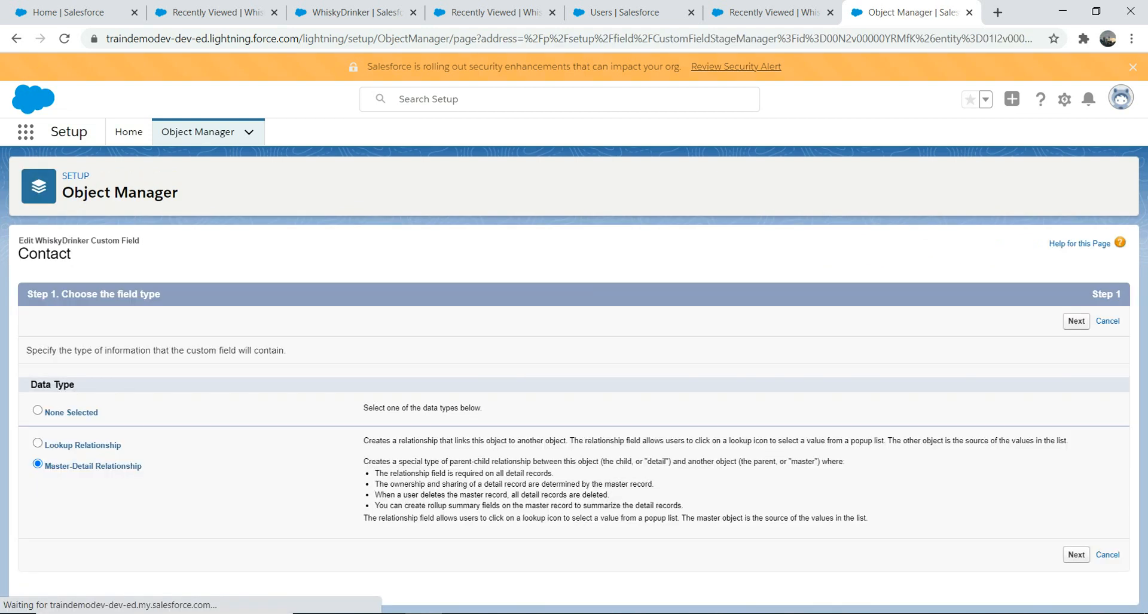
{"action": "left_click", "coordinate": [38, 444]}
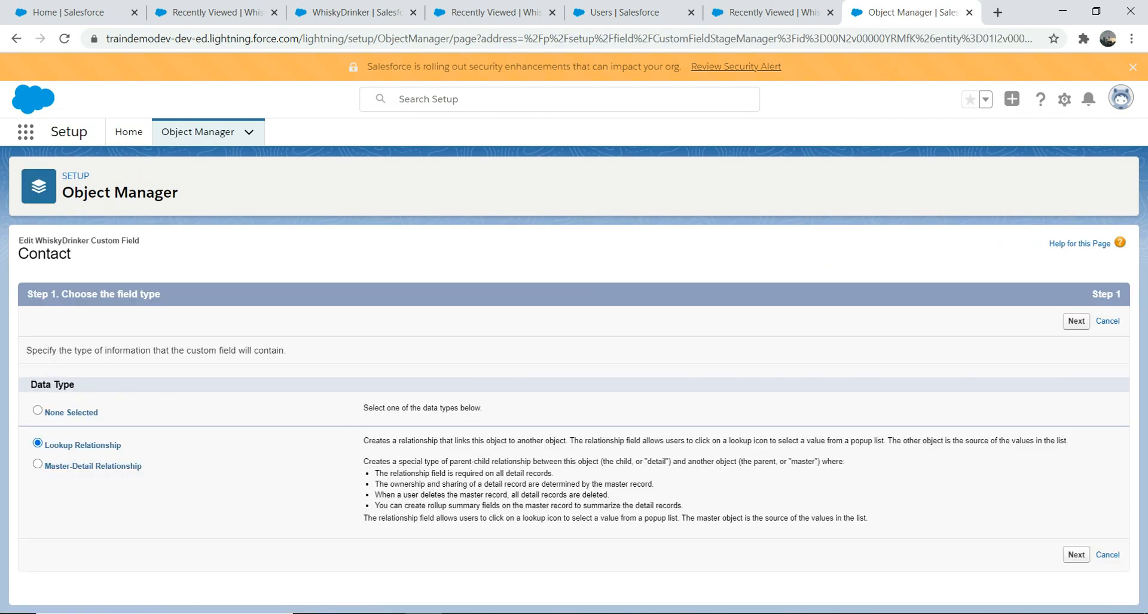
{"action": "left_click", "coordinate": [1075, 554]}
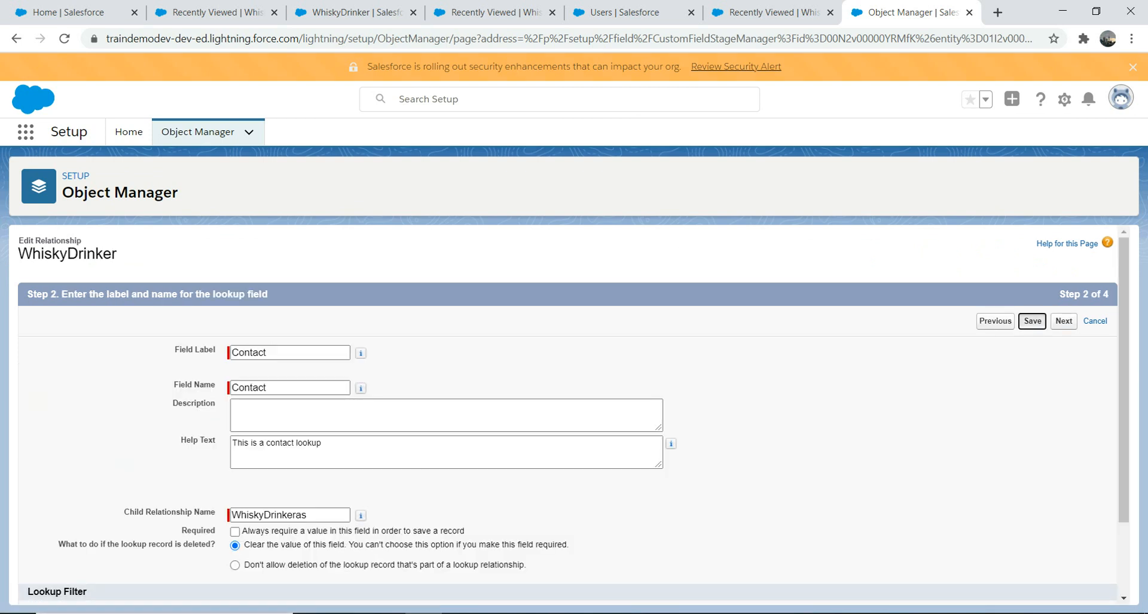
{"action": "left_click", "coordinate": [1032, 321]}
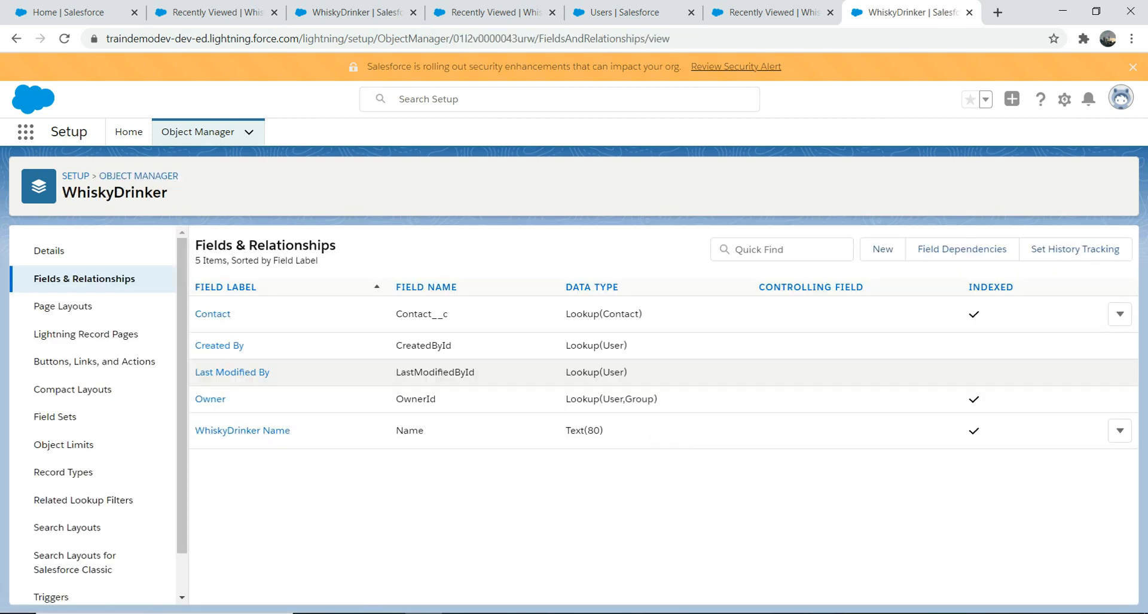